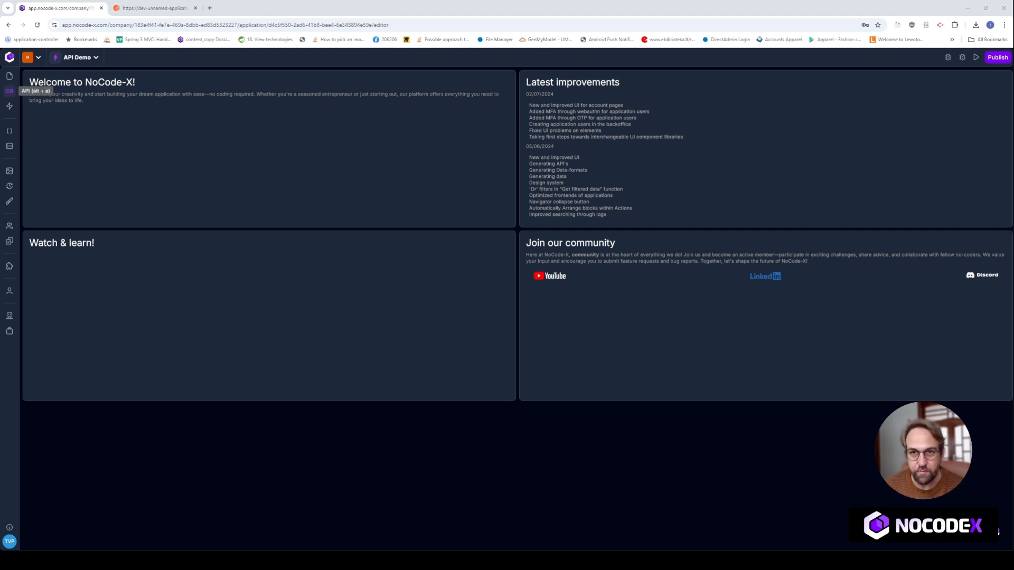
- Start creating a new API in the API Demo application using the CRUD from Text template
left_click(9, 91)
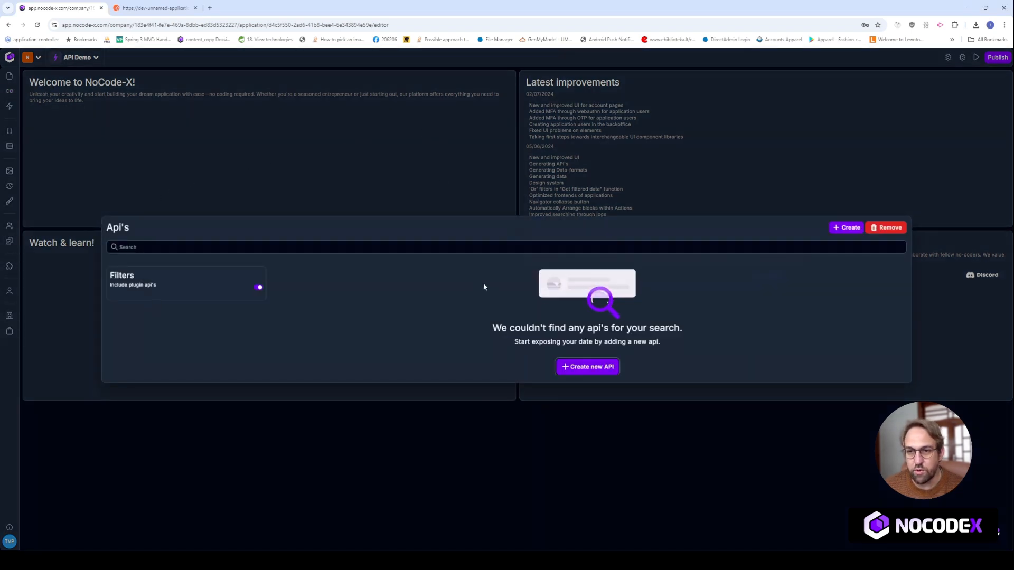
left_click(847, 227)
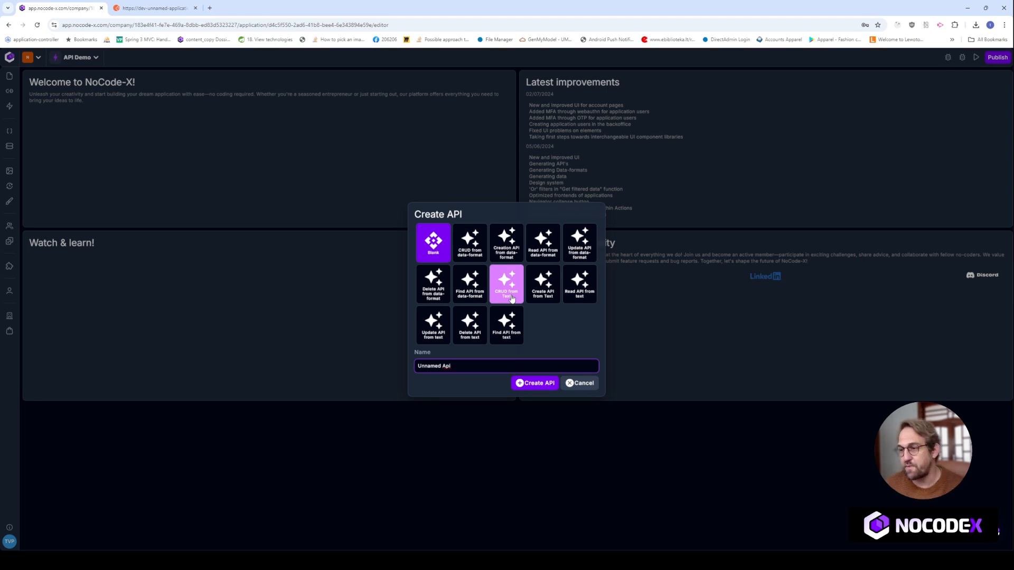
left_click(511, 299)
- Describe the API data as "Create a table for students containing firstname, lastname, birthdate & averageScore" and generate the data format
left_click(486, 369)
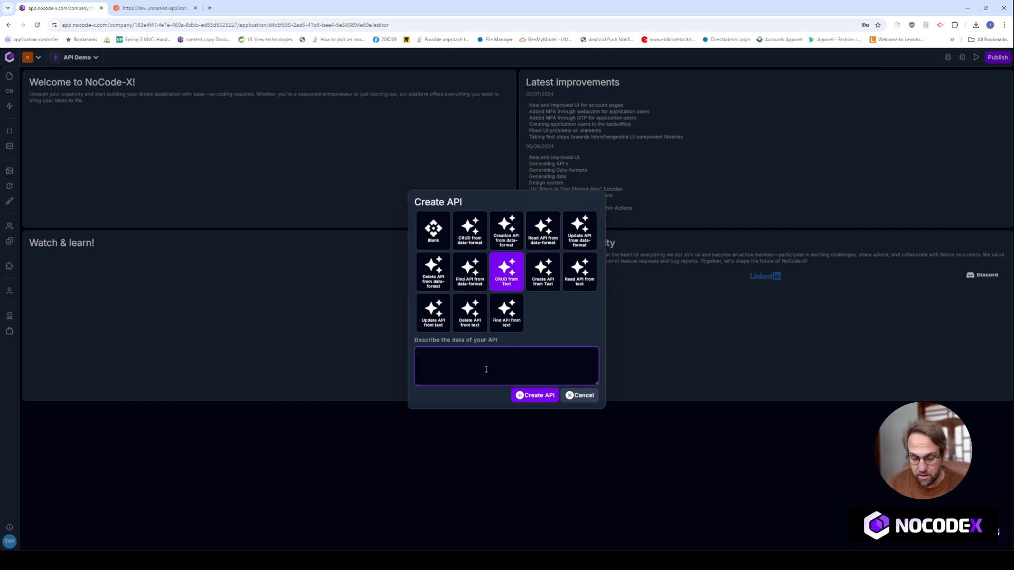
type("Create ")
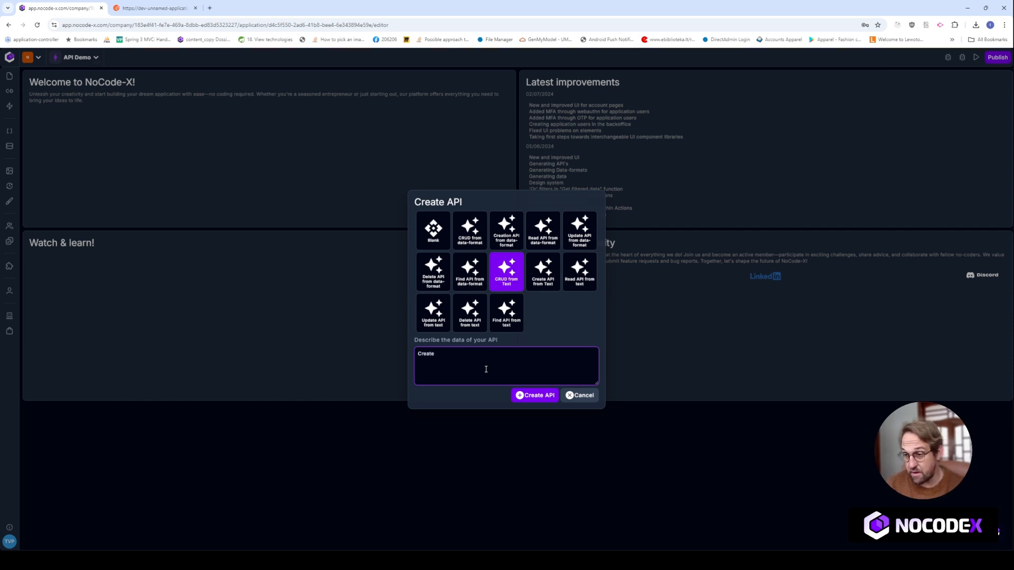
type("a table f")
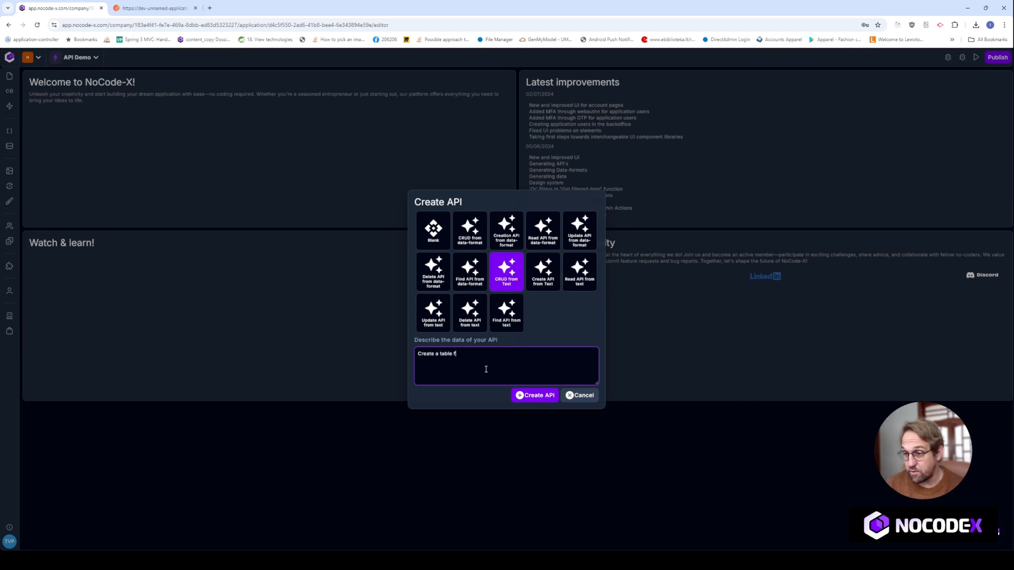
type("or atu")
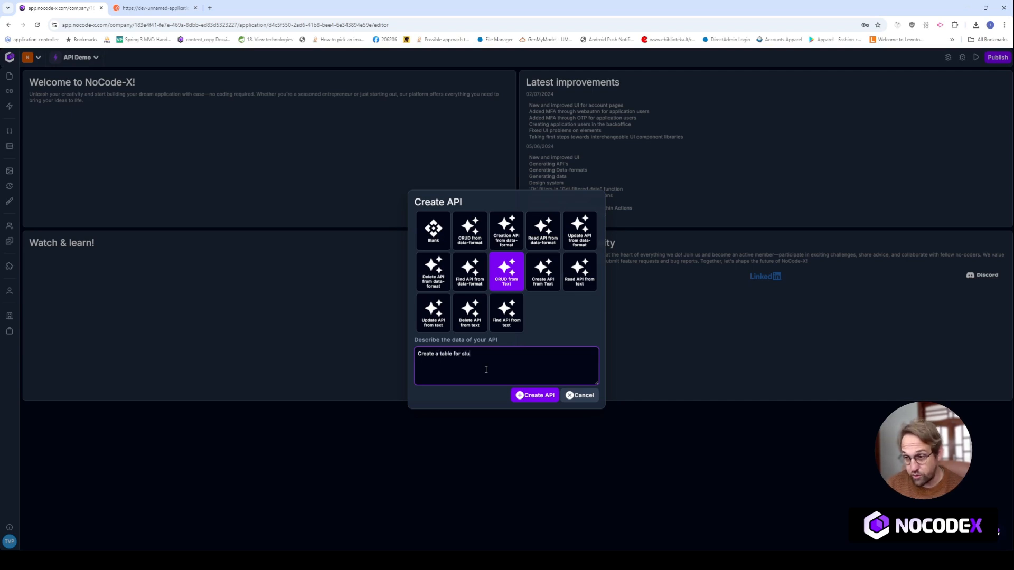
type("dents cont")
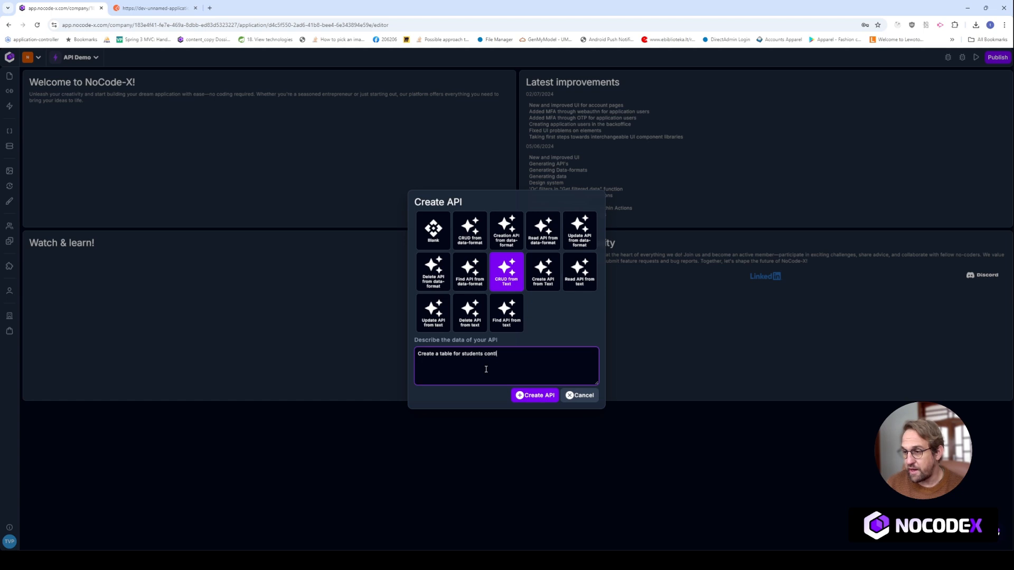
type("aining")
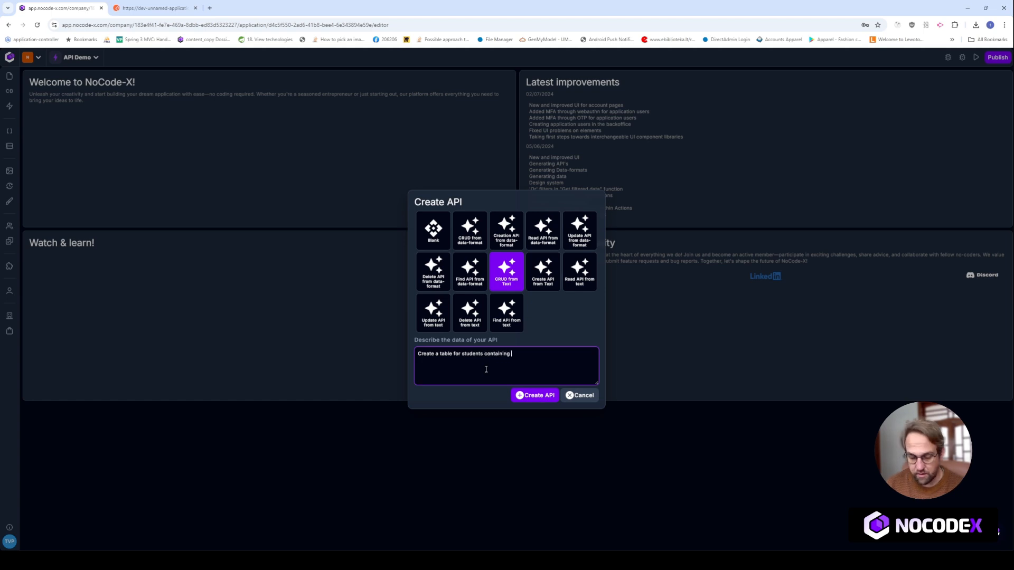
type(" firstname")
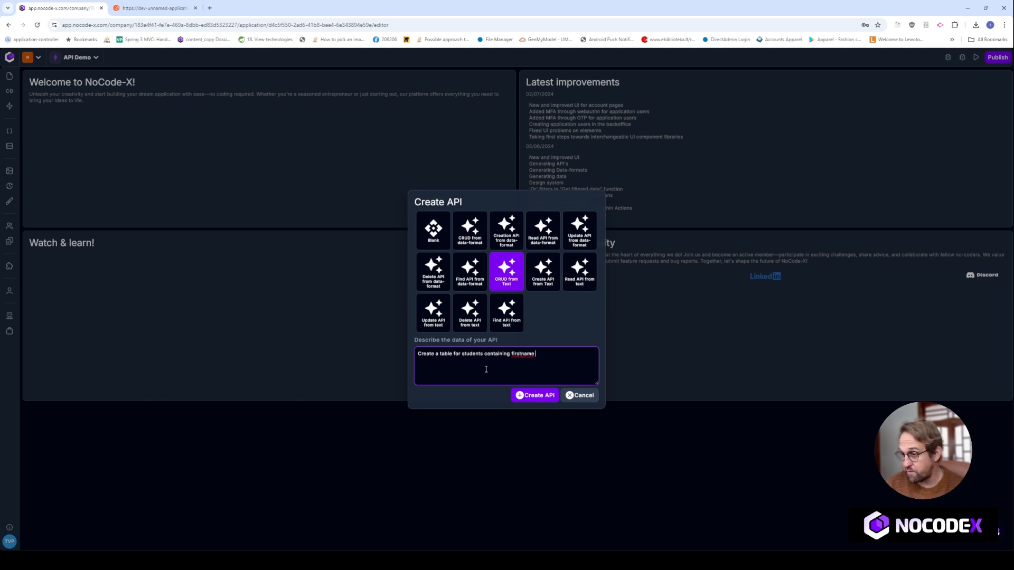
type(", lastname, birth")
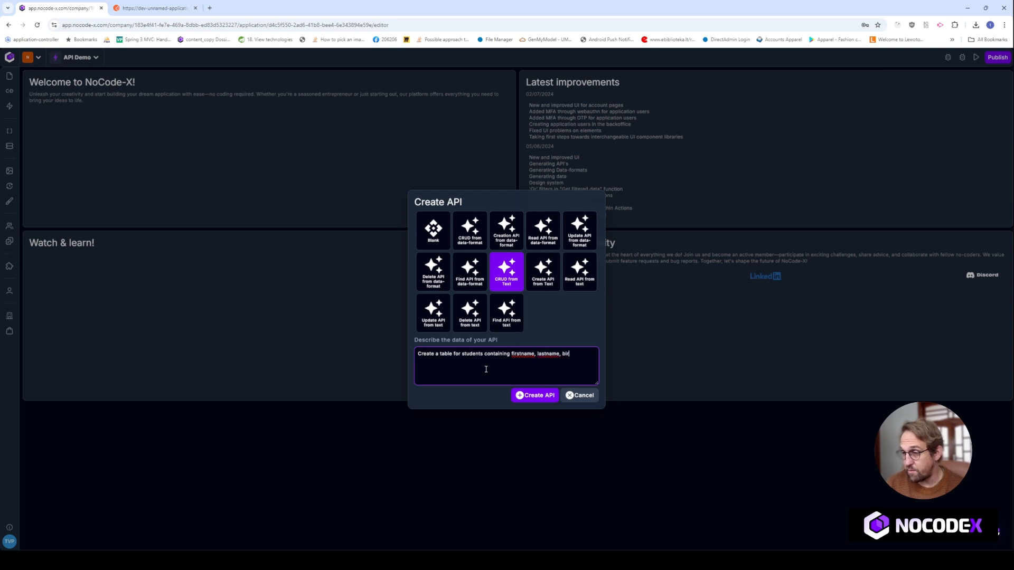
type("data & averageScore")
left_click(518, 396)
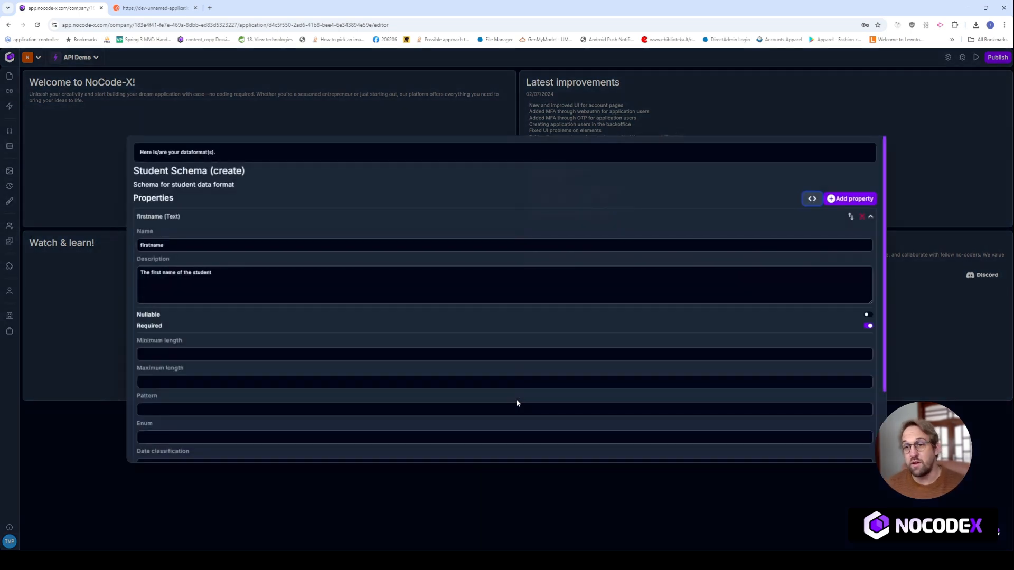
- Review the property list of the generated Student Schema and the details of its firstname property
left_click(297, 217)
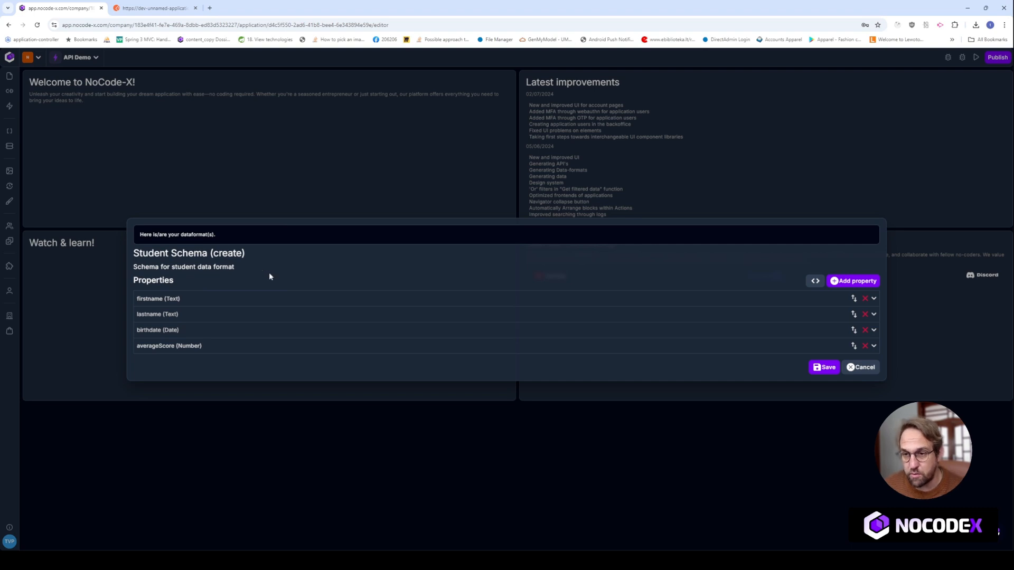
left_click(157, 302)
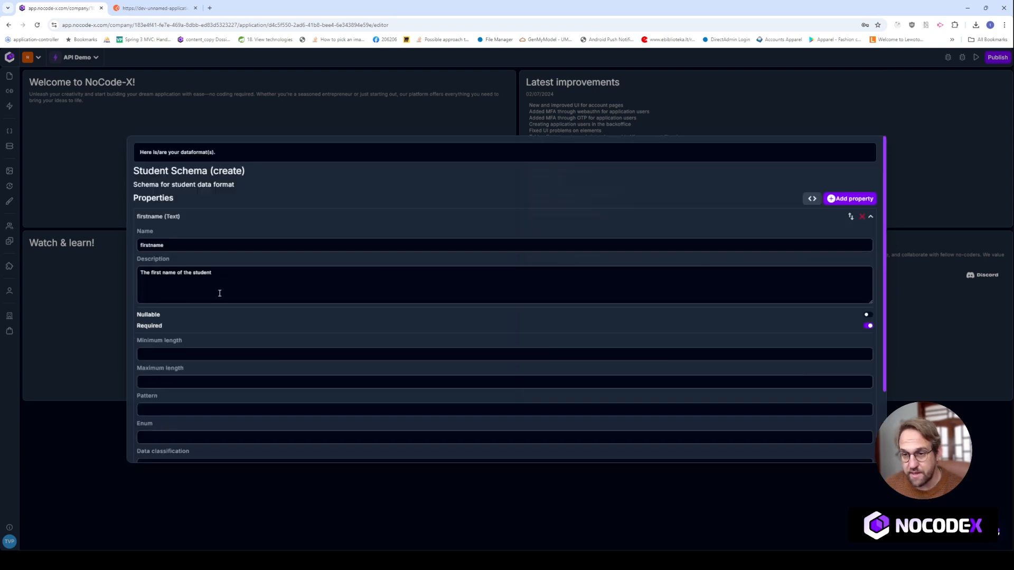
left_click(160, 217)
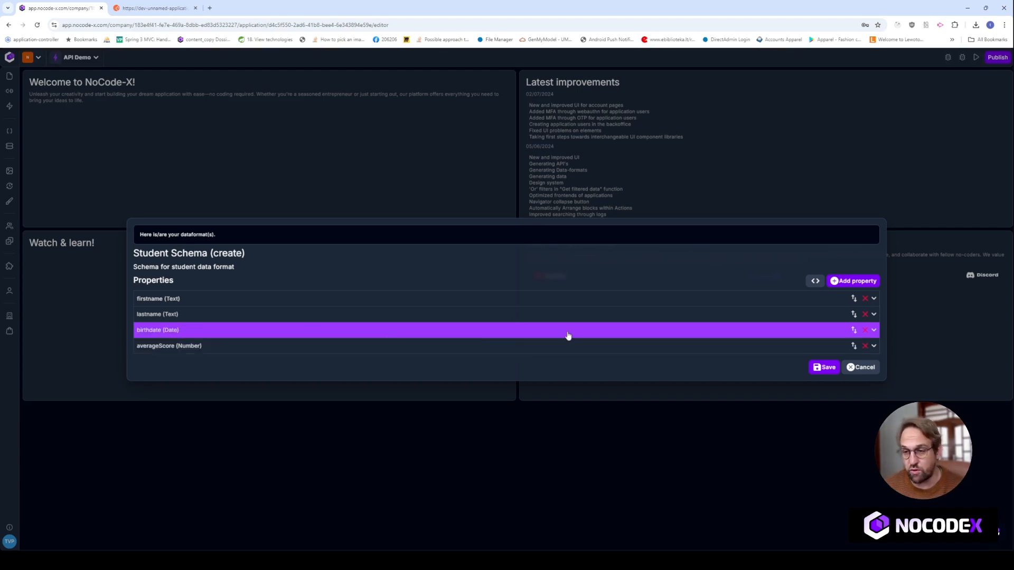
- Add a Text property named studentId to the Student Schema and save the schema to generate its APIs
left_click(847, 282)
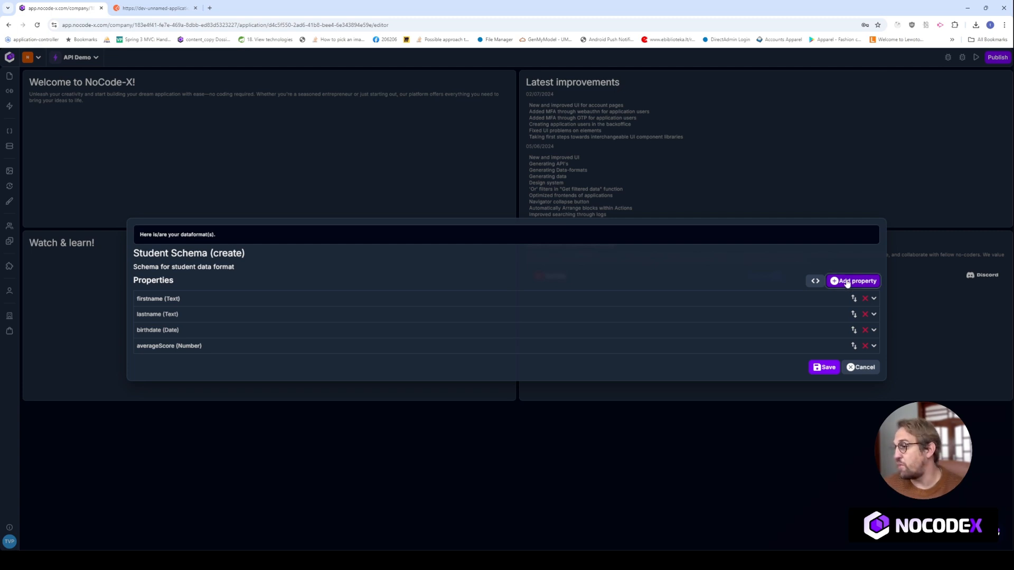
type("studentID")
key("Tab")
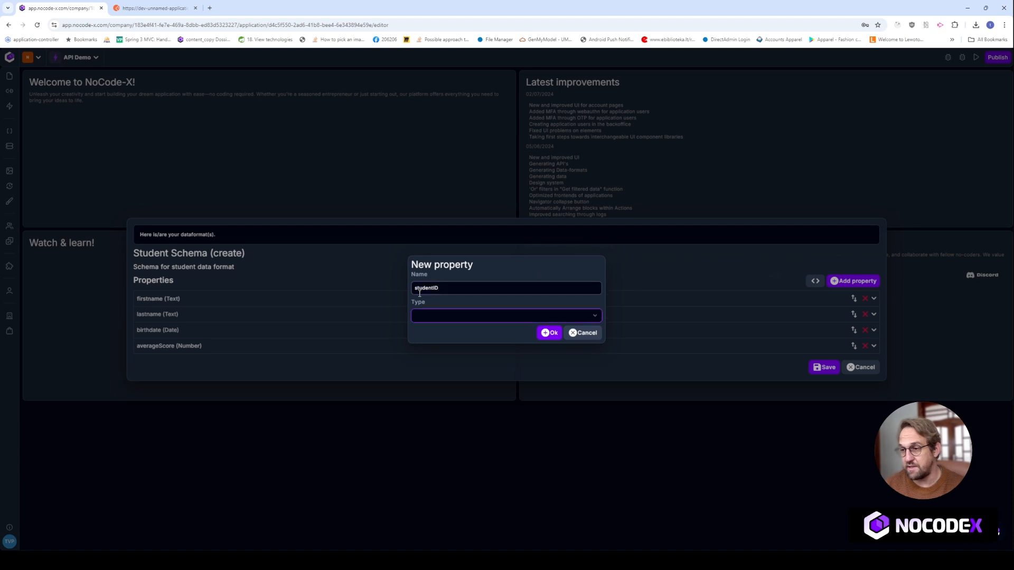
left_click(489, 288)
key("BackSpace")
type("d")
key("Tab")
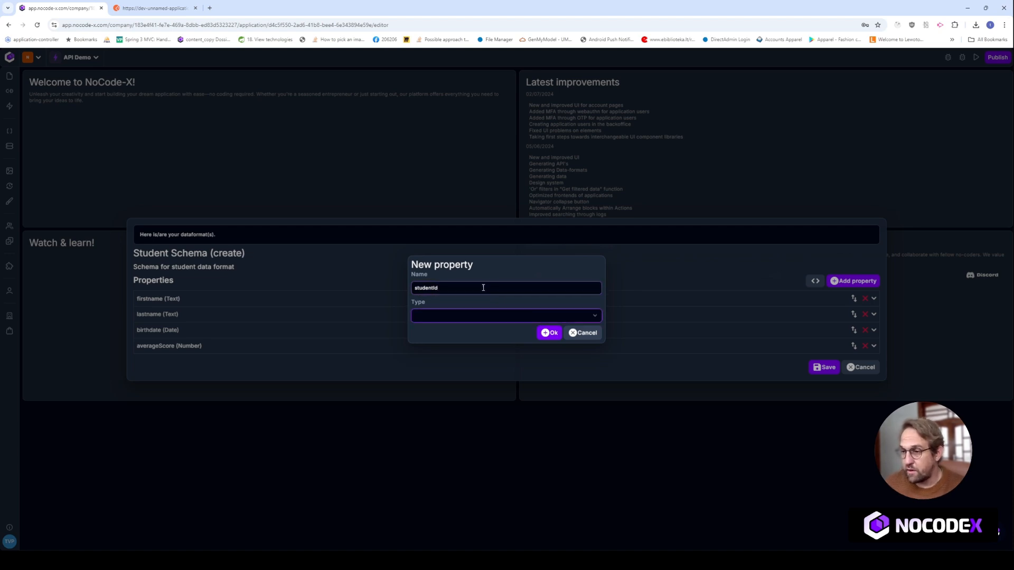
left_click(448, 319)
left_click(445, 365)
left_click(554, 333)
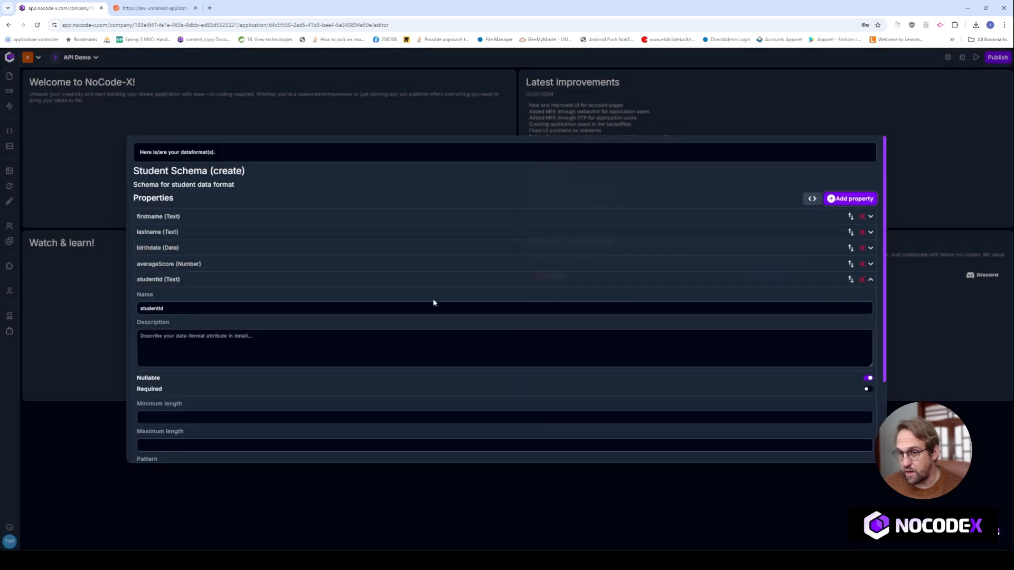
left_click(375, 280)
left_click(826, 374)
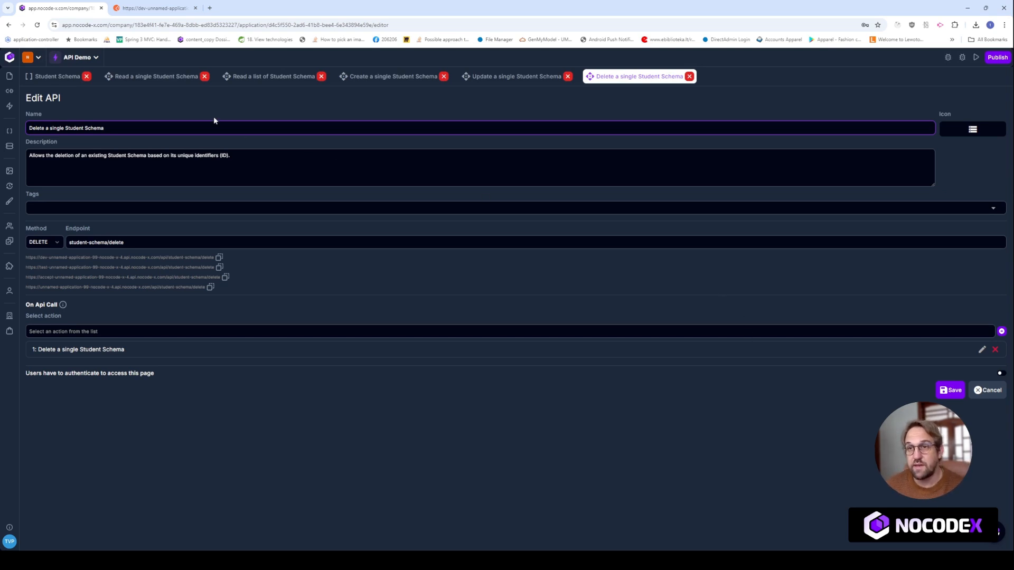
- Examine the Student Schema data format and the generated read, list, create, update and delete APIs with their methods and endpoints
left_click(57, 76)
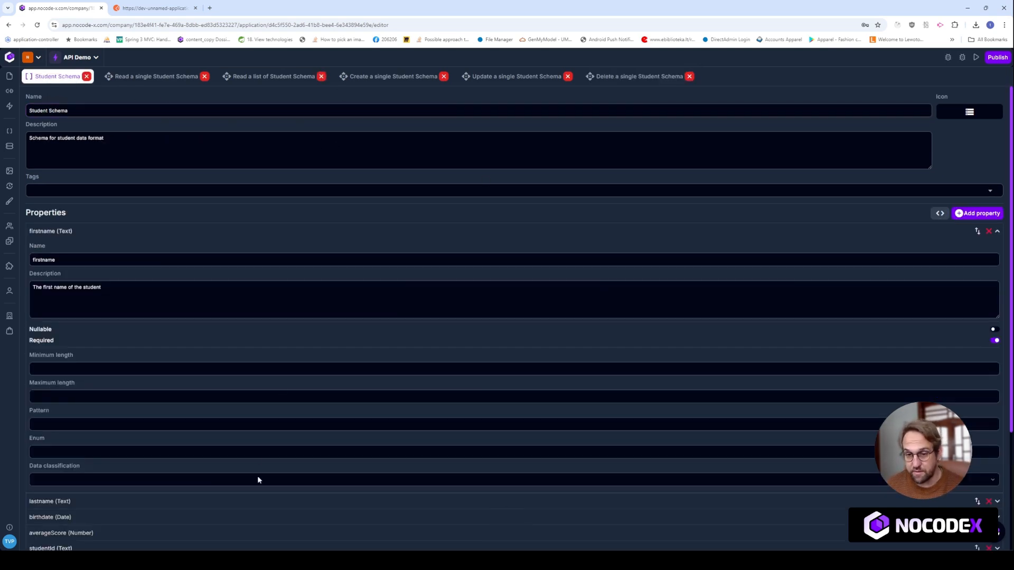
left_click(170, 233)
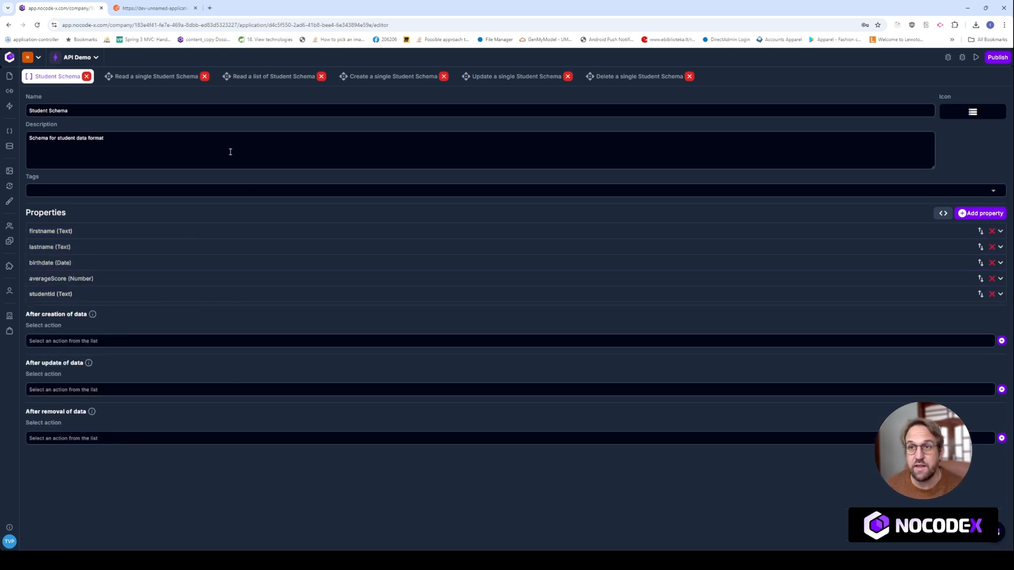
left_click(159, 81)
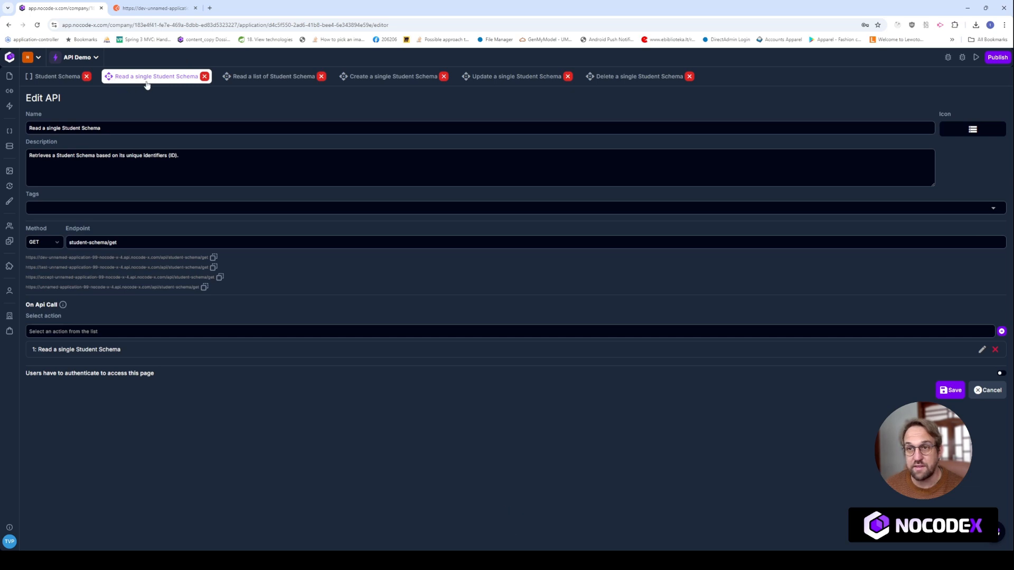
left_click(283, 85)
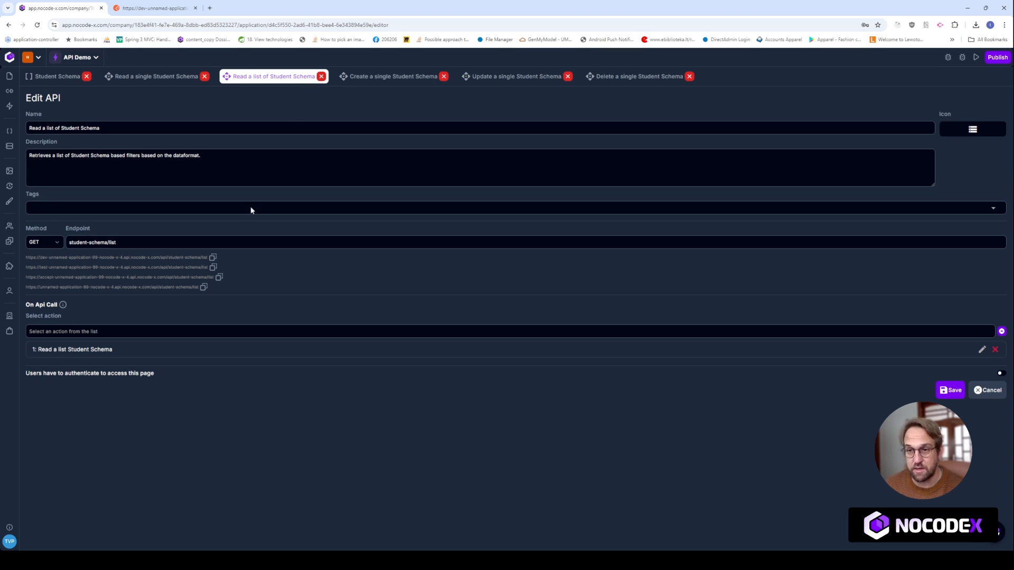
left_click(386, 77)
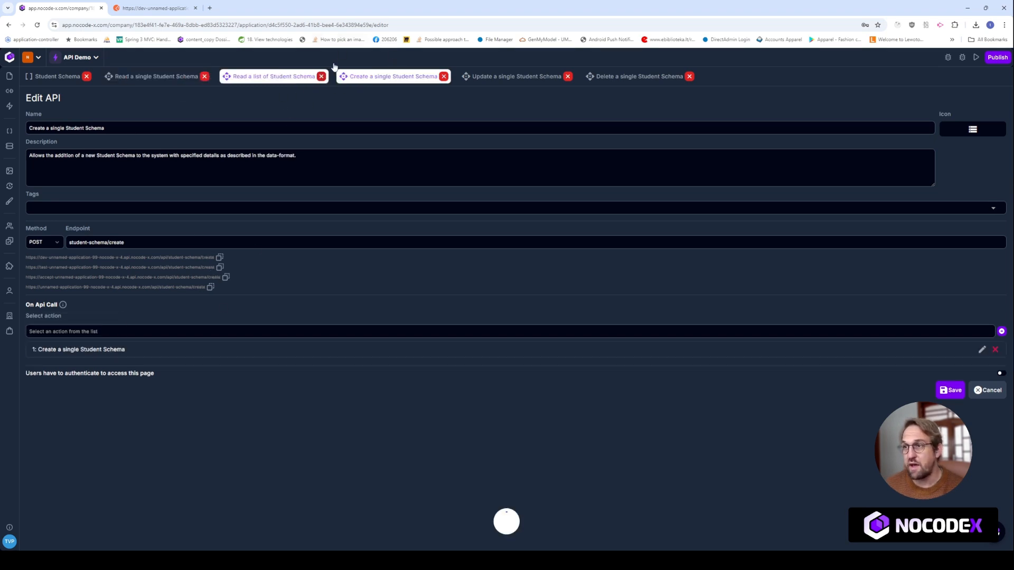
left_click(503, 82)
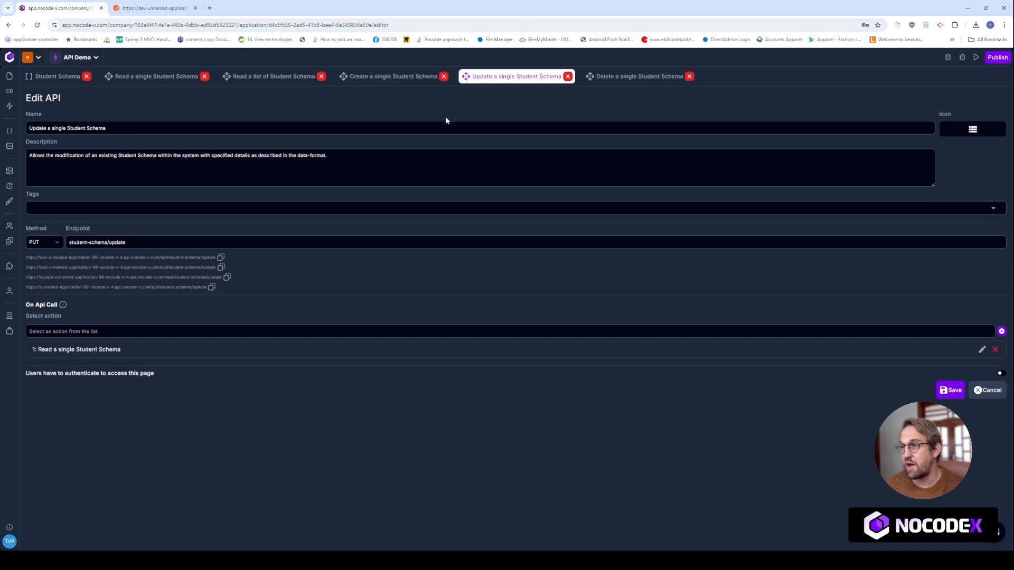
left_click(623, 76)
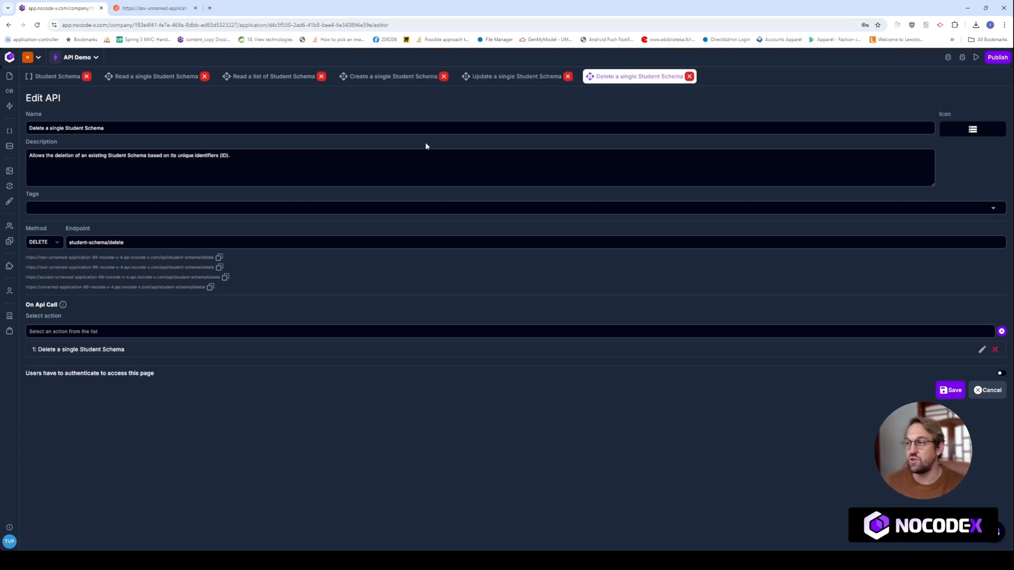
left_click(158, 77)
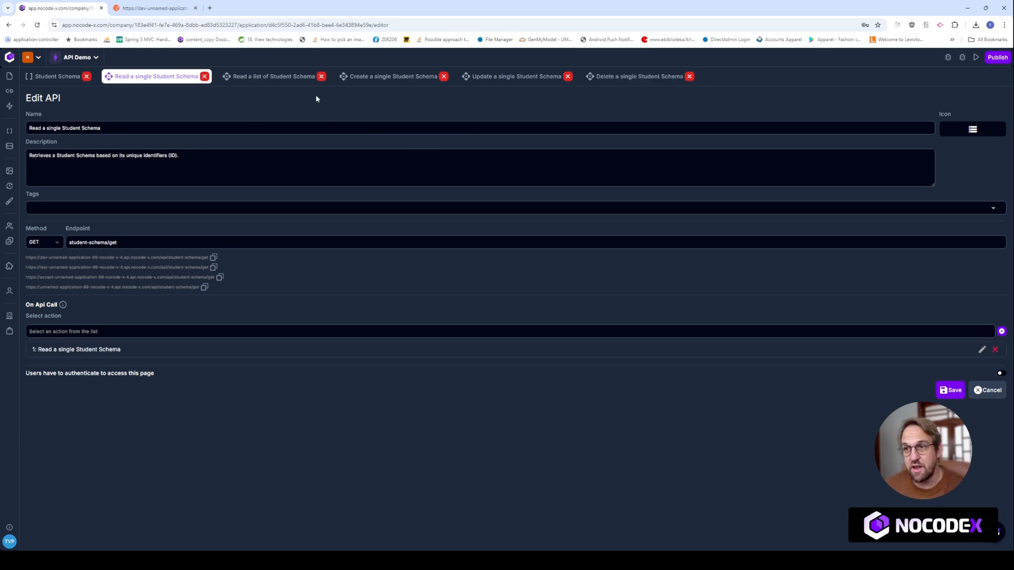
left_click(367, 82)
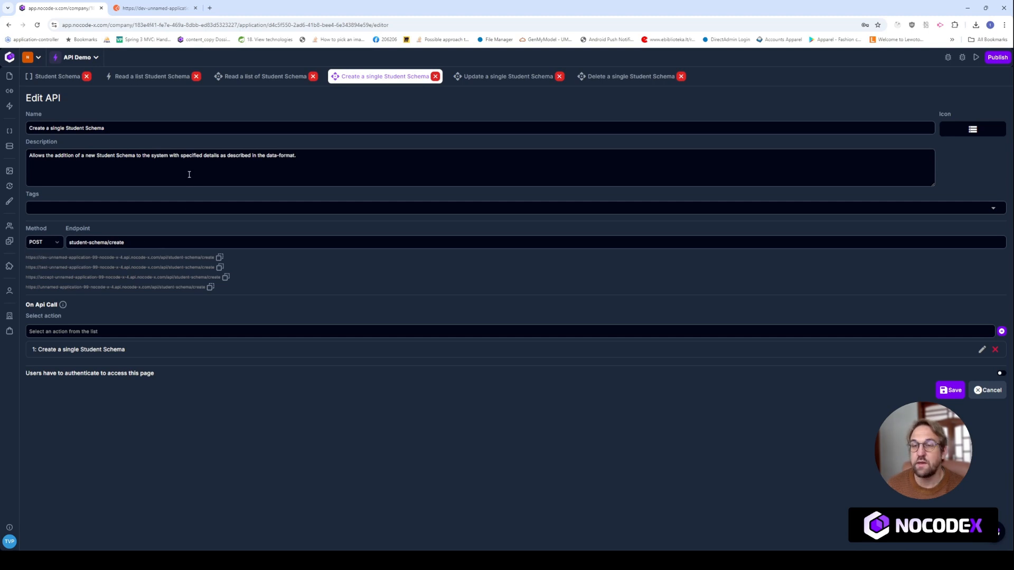
- Switch to Postman and review the URL and JSON body of the student-schema/create POST request
left_click(174, 10)
triple_click(233, 114)
left_click(235, 217)
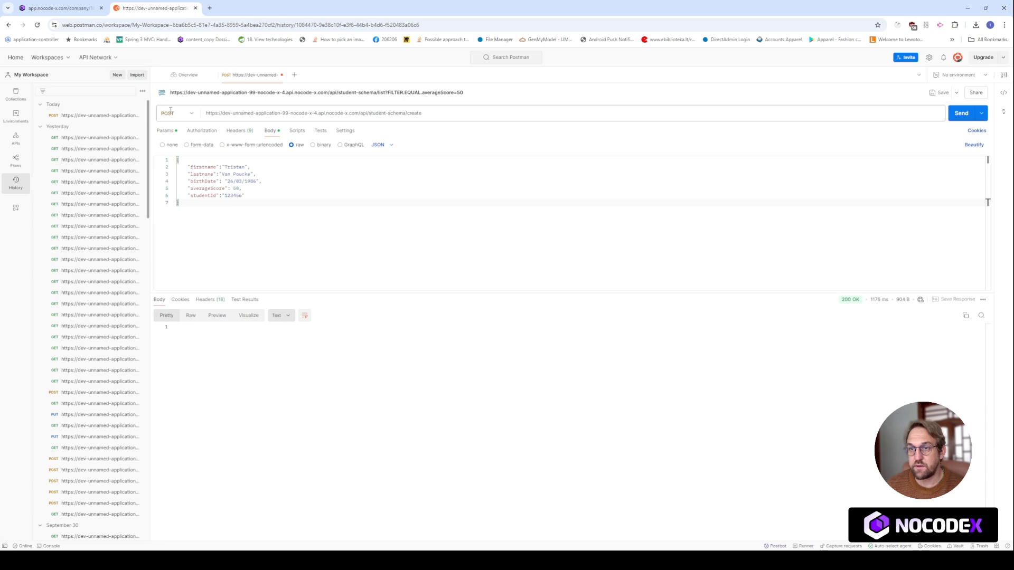
key("ctrl+a")
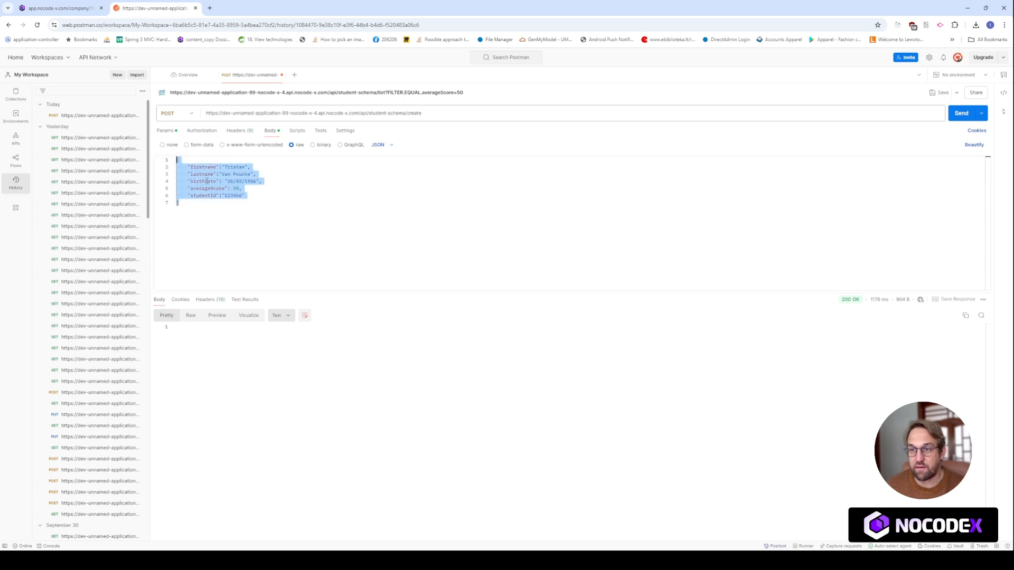
left_click(294, 202)
- Rename the birthDate key in the request's JSON body to birthdate and check the keys and values against the schema
left_click_drag(204, 181, 208, 181)
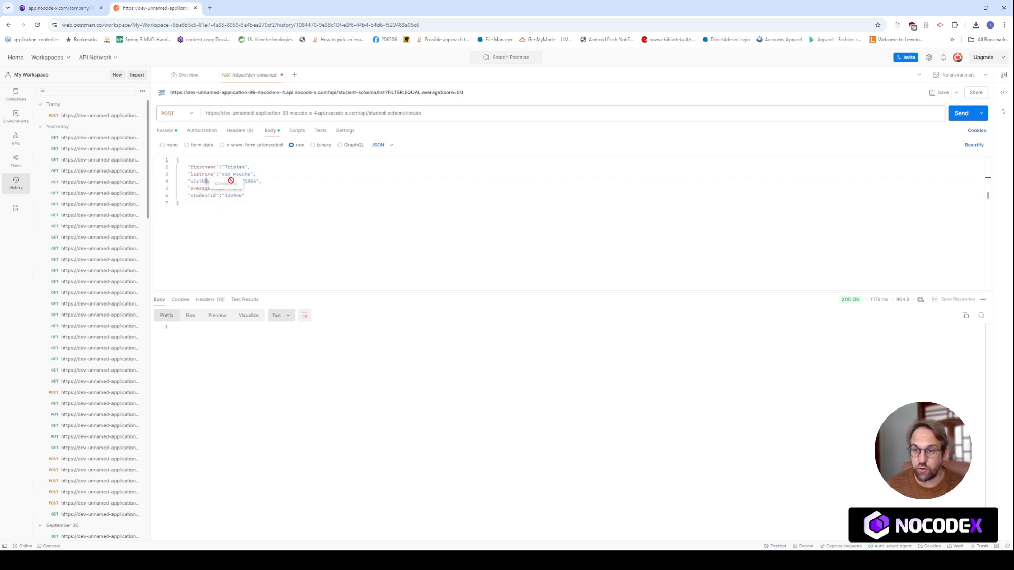
type("date")
key("ctrl+a")
left_click(254, 187)
double_click(202, 166)
double_click(240, 166)
double_click(204, 180)
double_click(235, 175)
left_click(229, 200)
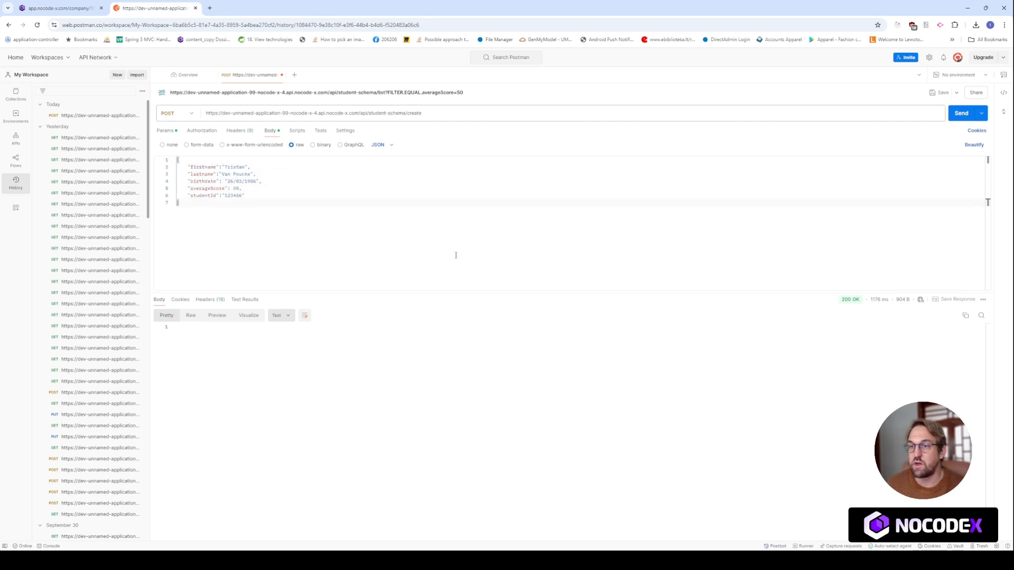
- Send the student-schema/create POST request, check its response status, and return to the create API in NoCode-X
left_click(956, 114)
mouse_move(848, 305)
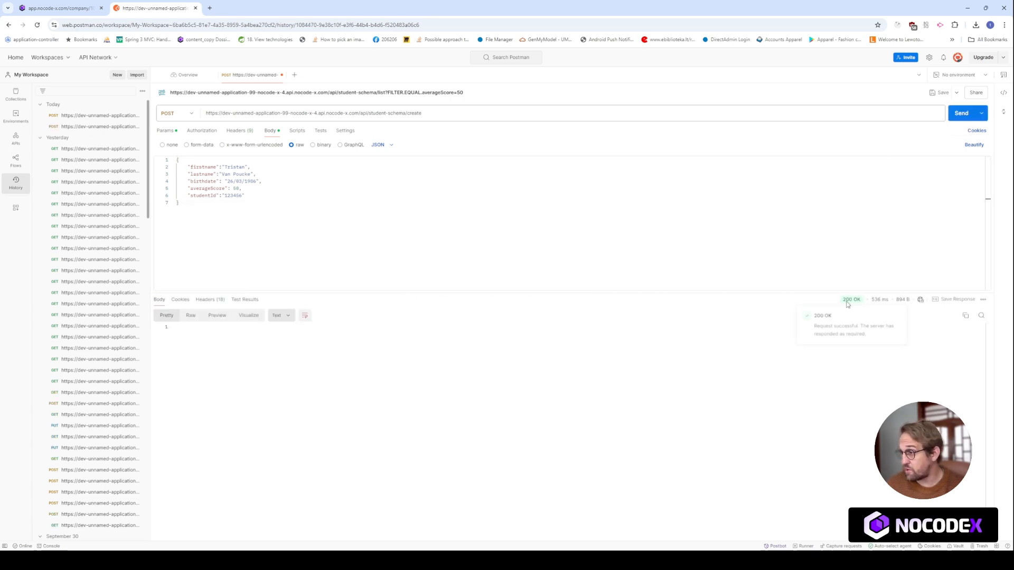
left_click(550, 264)
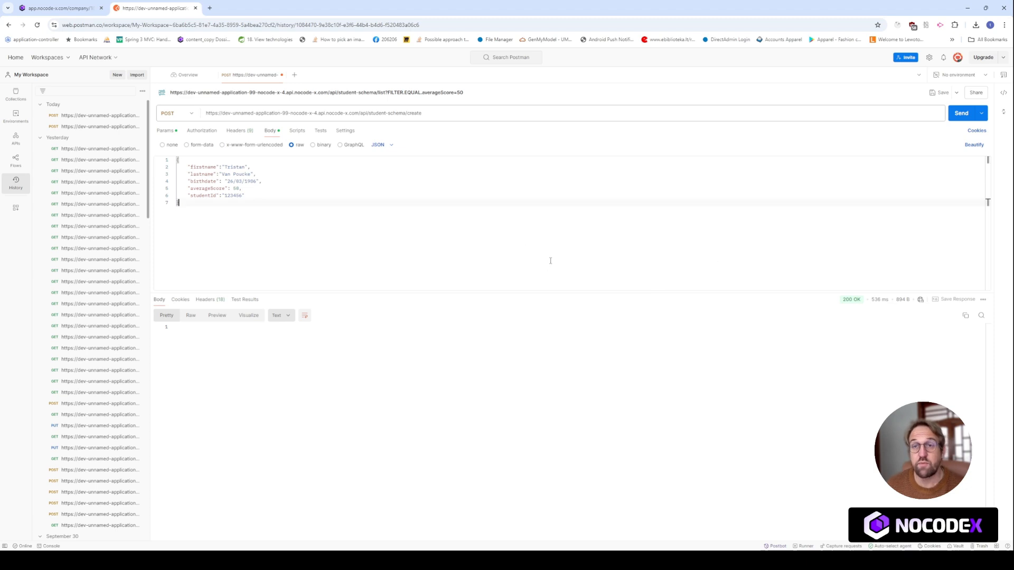
left_click(74, 7)
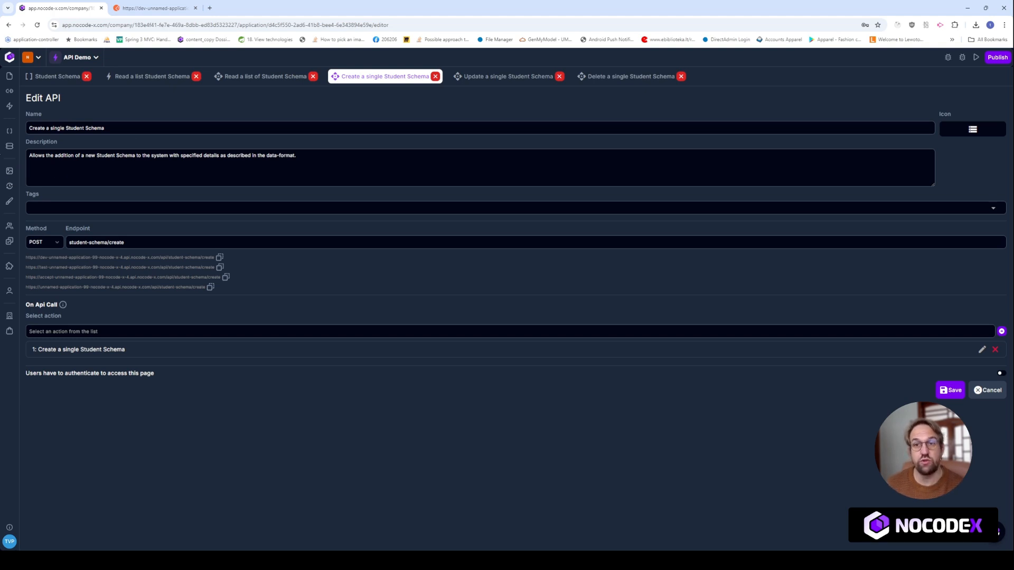
- Open the New Student Schema record in the application's data and review its stored JSON
left_click(9, 145)
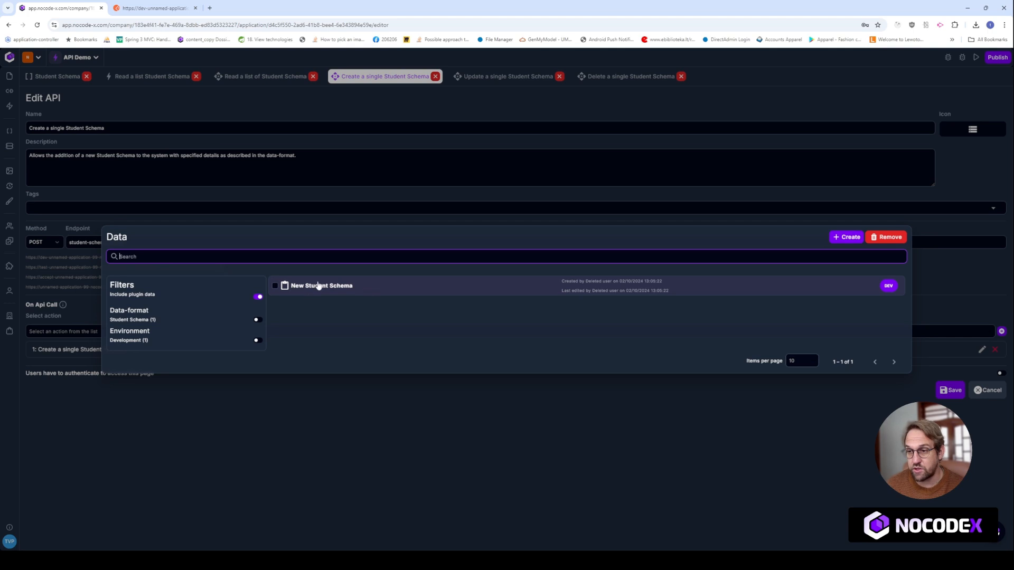
left_click(350, 287)
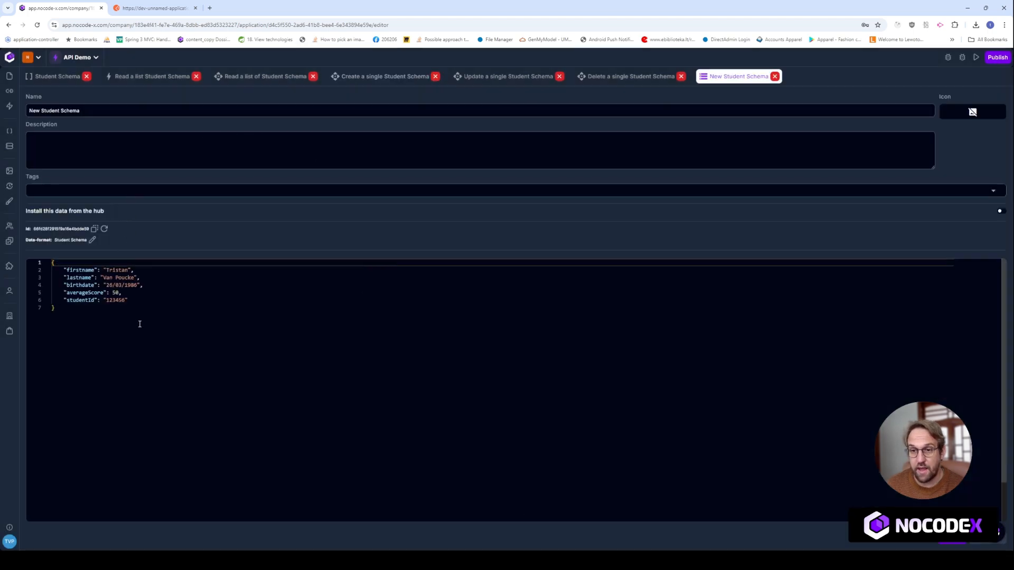
left_click_drag(140, 325, 53, 263)
left_click(116, 293)
left_click_drag(143, 320, 36, 263)
left_click(183, 326)
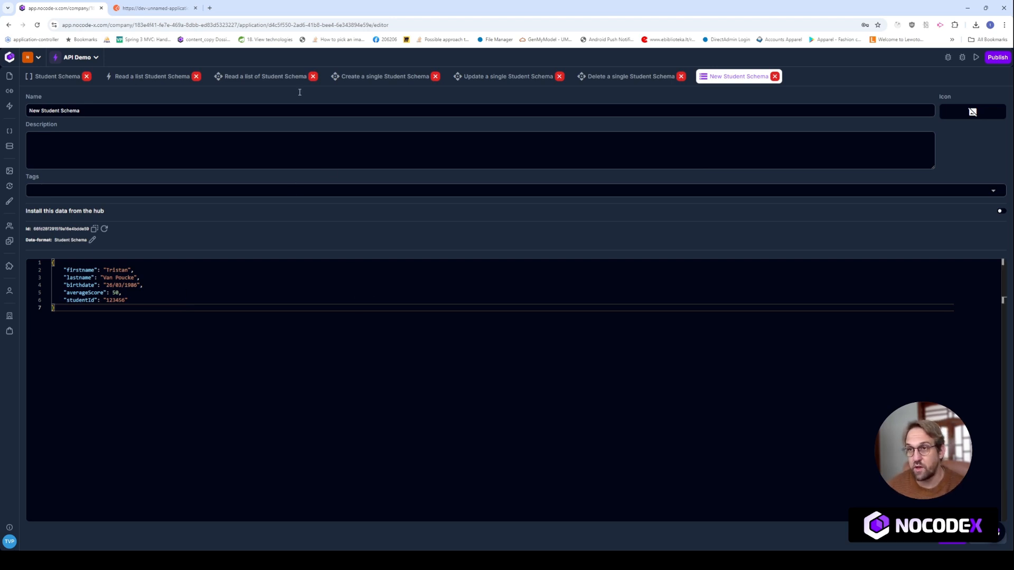
- Close the Read a list Student Schema action, open the Read a single Student Schema API and copy its development endpoint URL
left_click(153, 84)
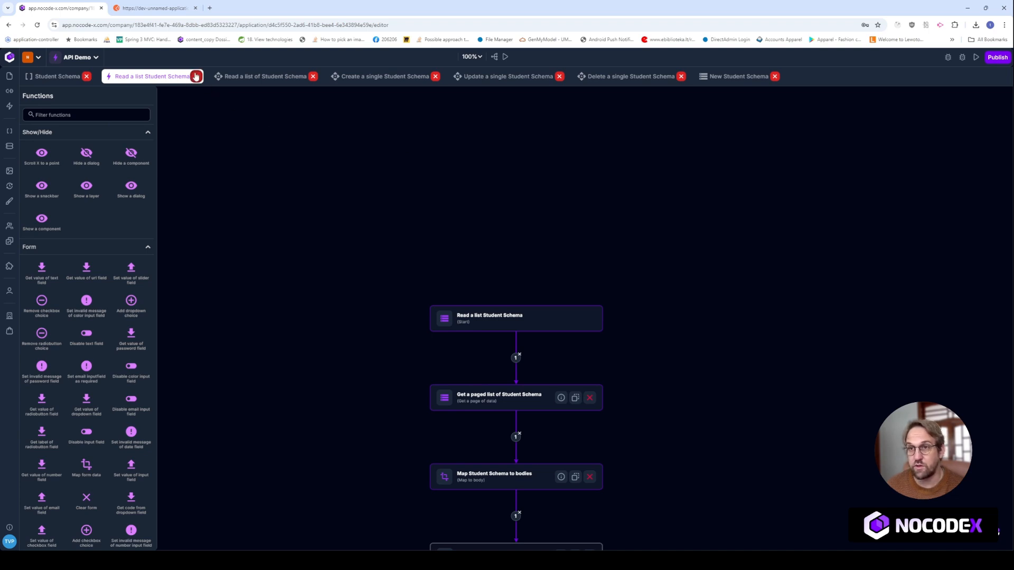
left_click(195, 76)
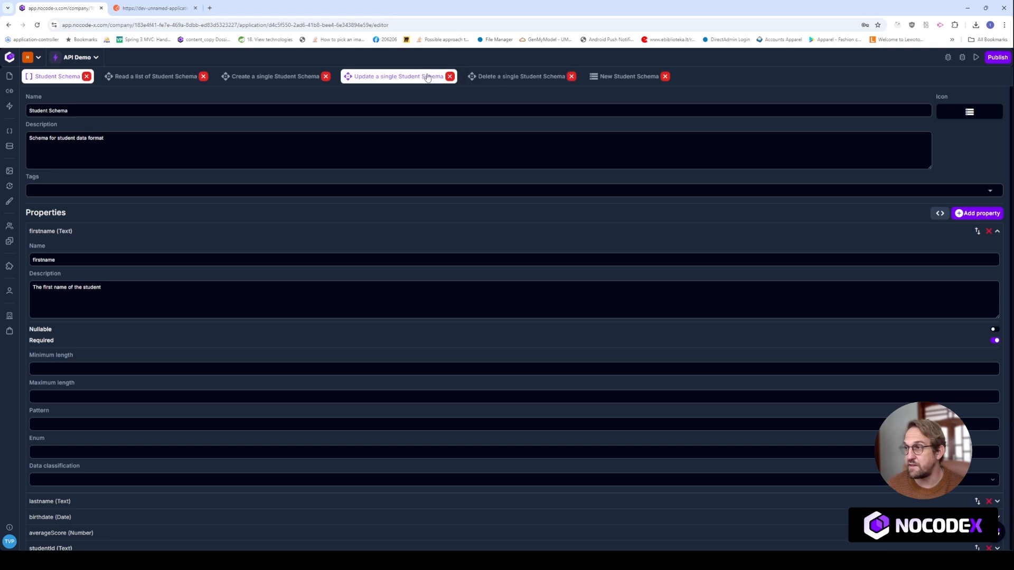
left_click(10, 91)
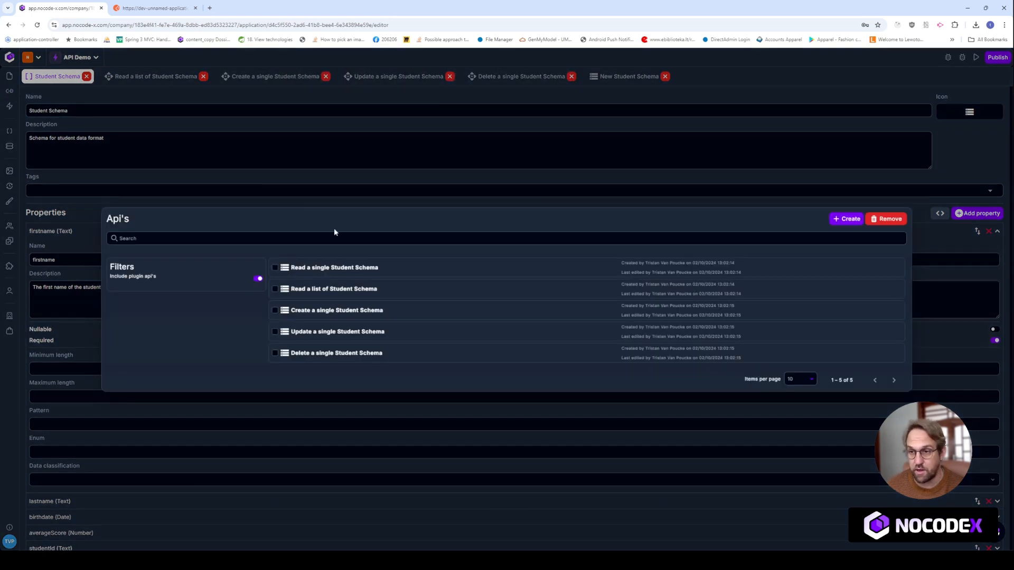
left_click(365, 270)
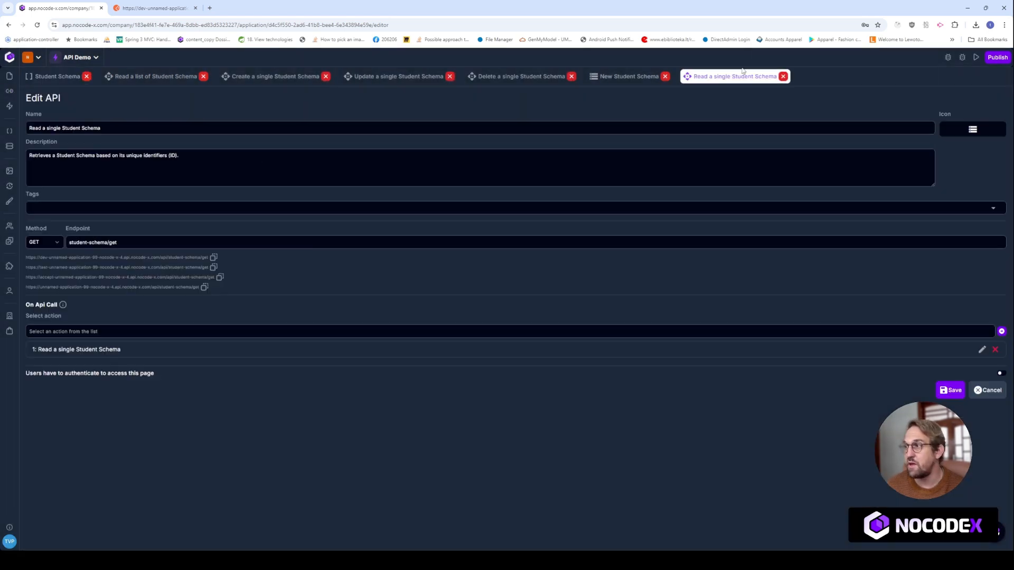
left_click(215, 258)
- Switch to Postman and replace the request URL with the copied student-schema/get endpoint followed by ?ID=
left_click(169, 7)
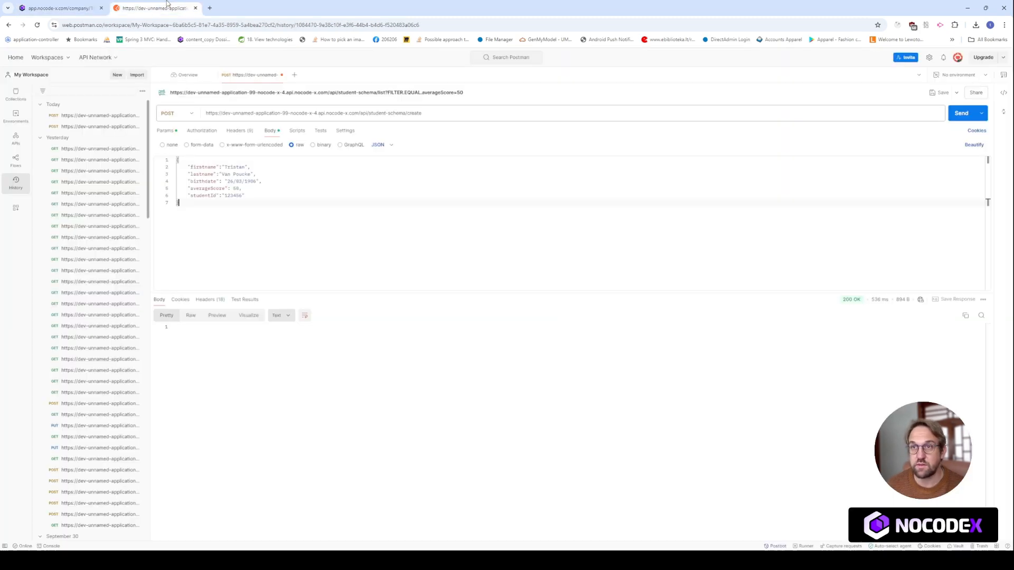
triple_click(394, 113)
key("ctrl+v")
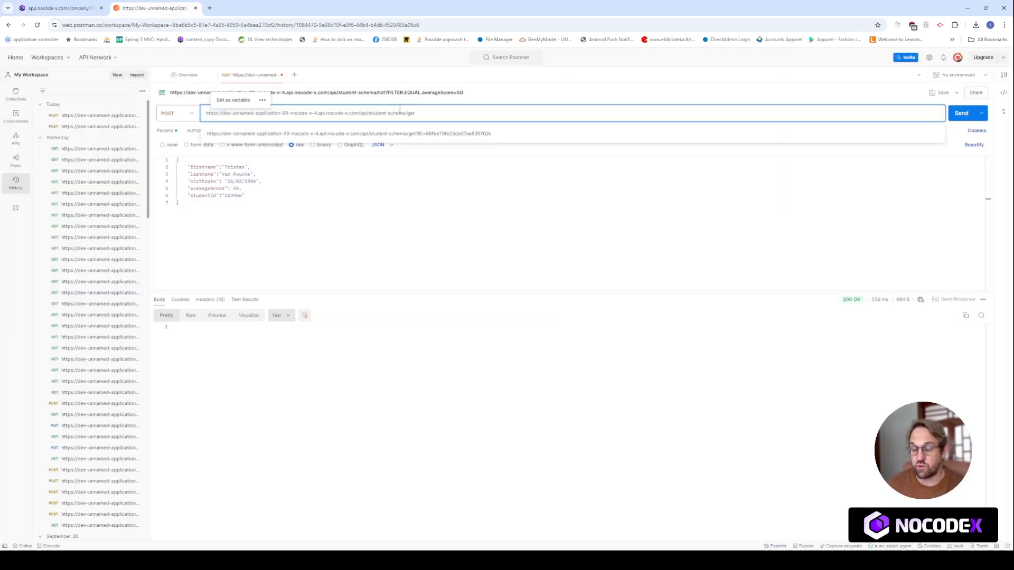
type("?ID=")
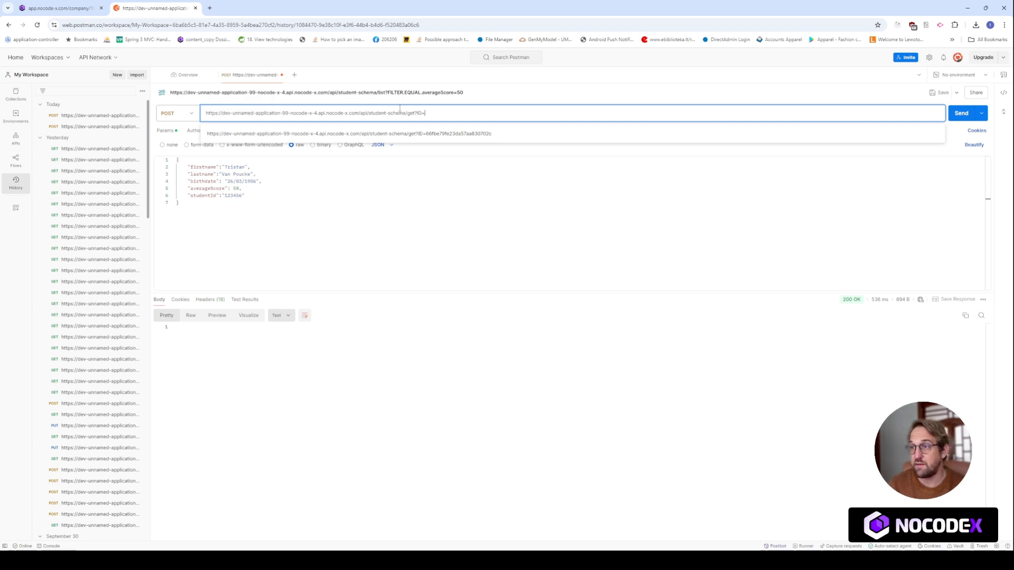
- Copy the New Student Schema record's ID from NoCode-X, append it to the request URL in Postman and send the request
left_click(59, 8)
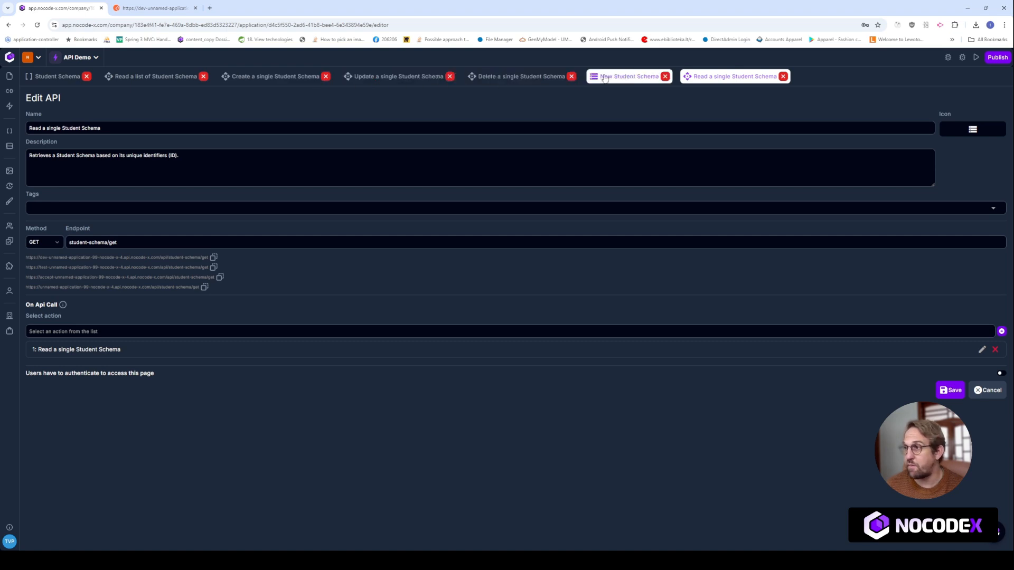
left_click(628, 76)
left_click(95, 231)
left_click(153, 8)
left_click(491, 113)
key("ctrl+v")
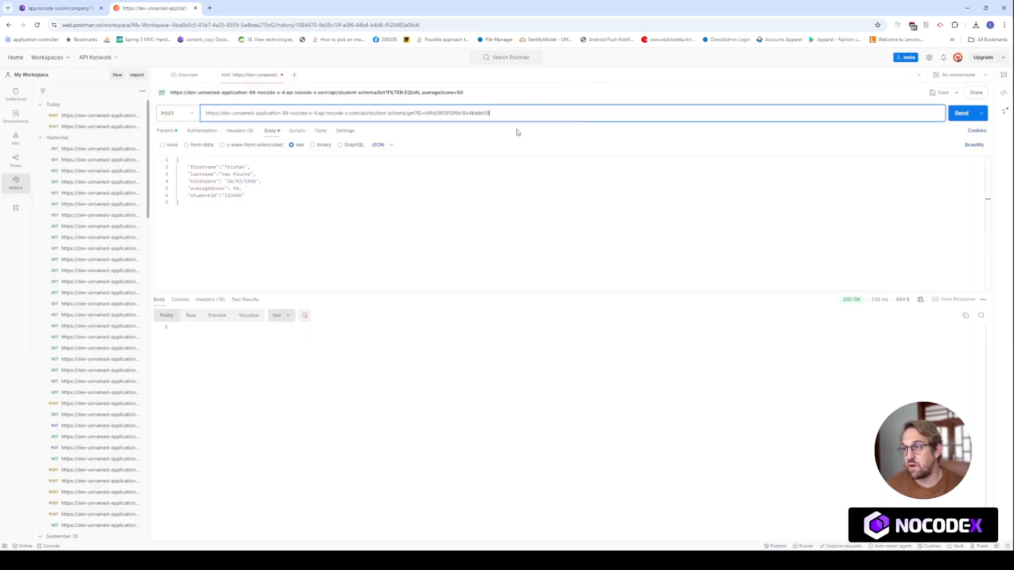
left_click(961, 113)
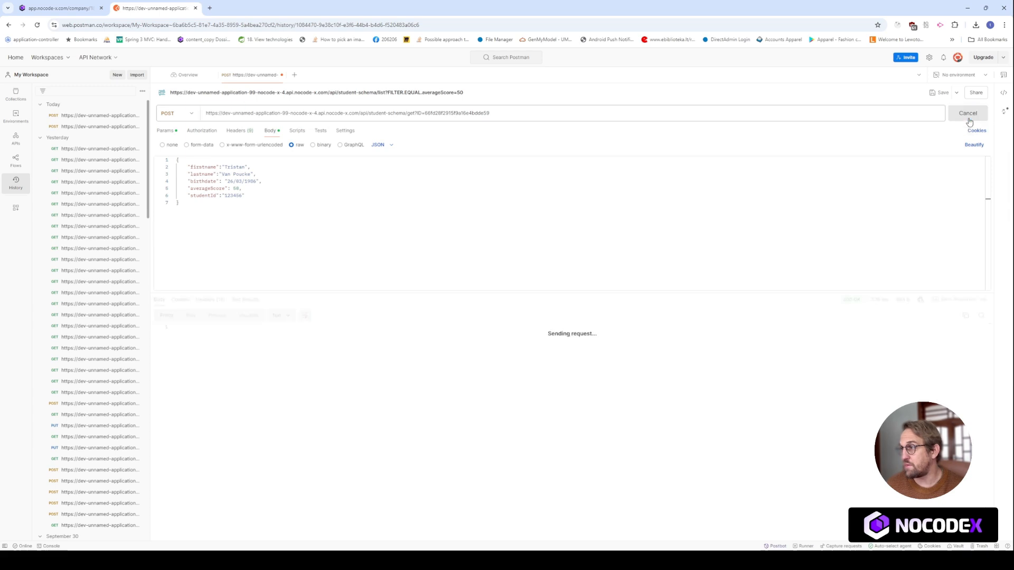
left_click(320, 254)
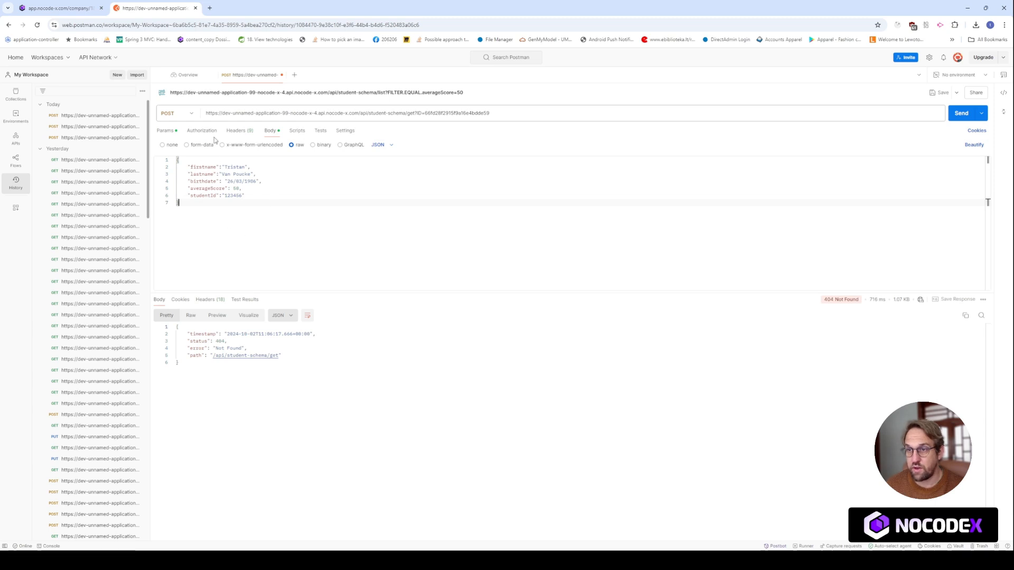
- Set the student-schema/get request's method to GET and its body to none, send it and examine the returned JSON
left_click(182, 115)
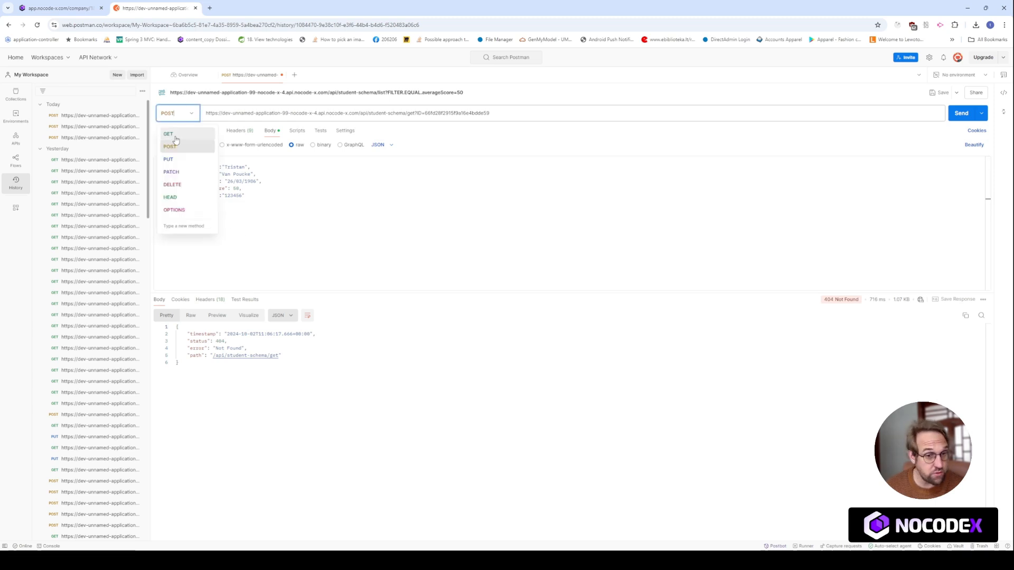
left_click(175, 137)
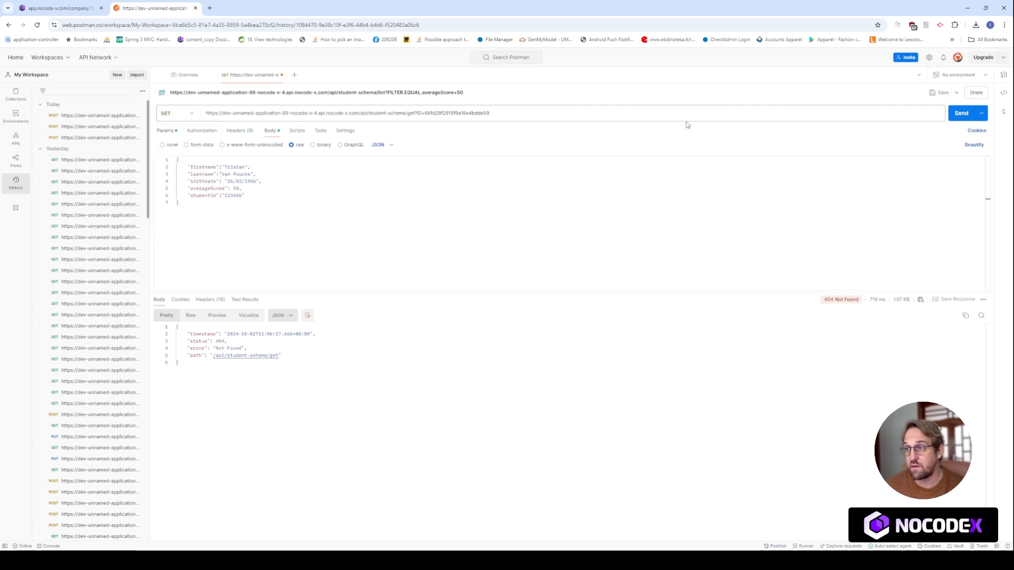
left_click(162, 145)
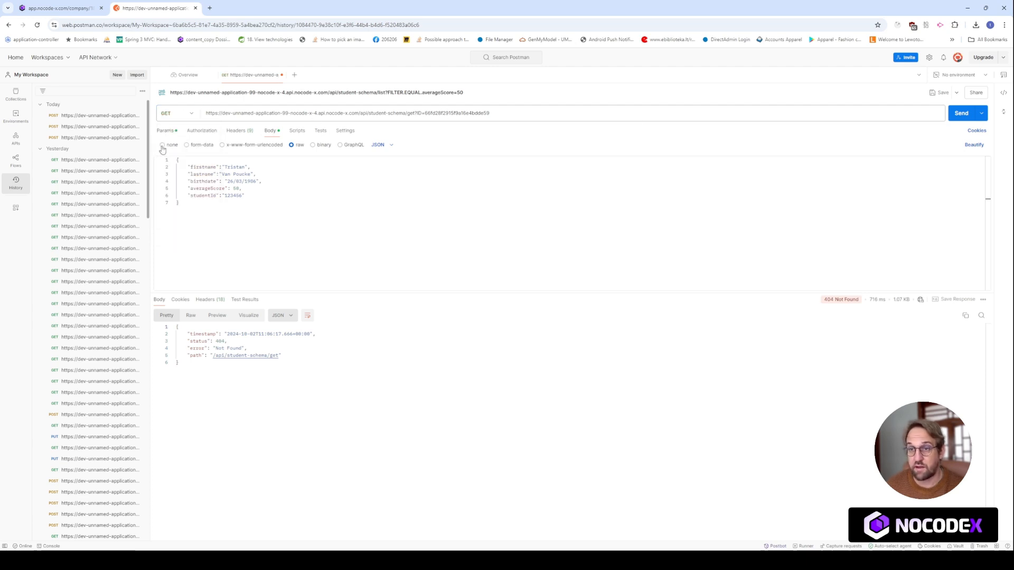
left_click(961, 113)
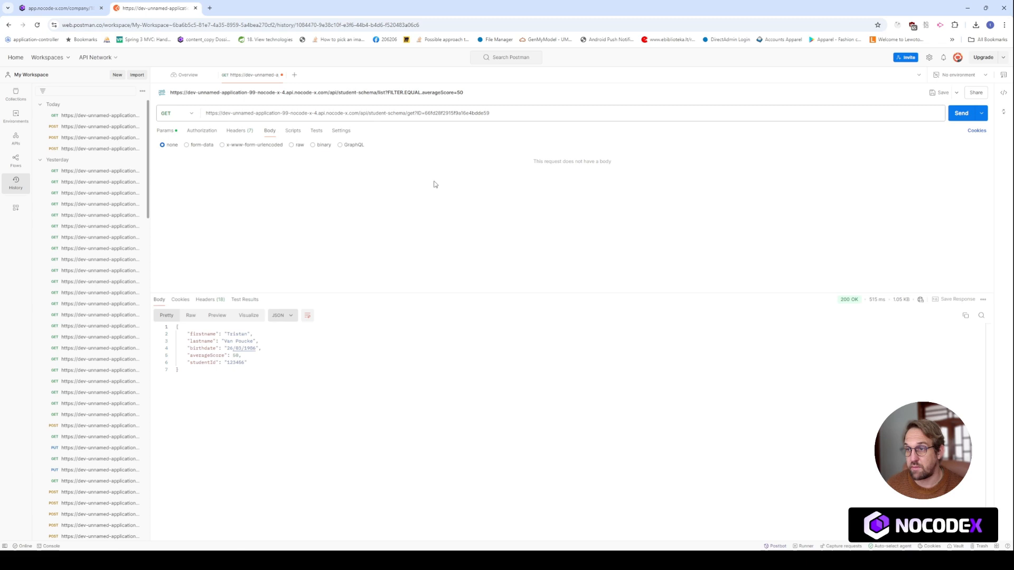
left_click_drag(211, 372, 270, 322)
left_click_drag(307, 438, 113, 317)
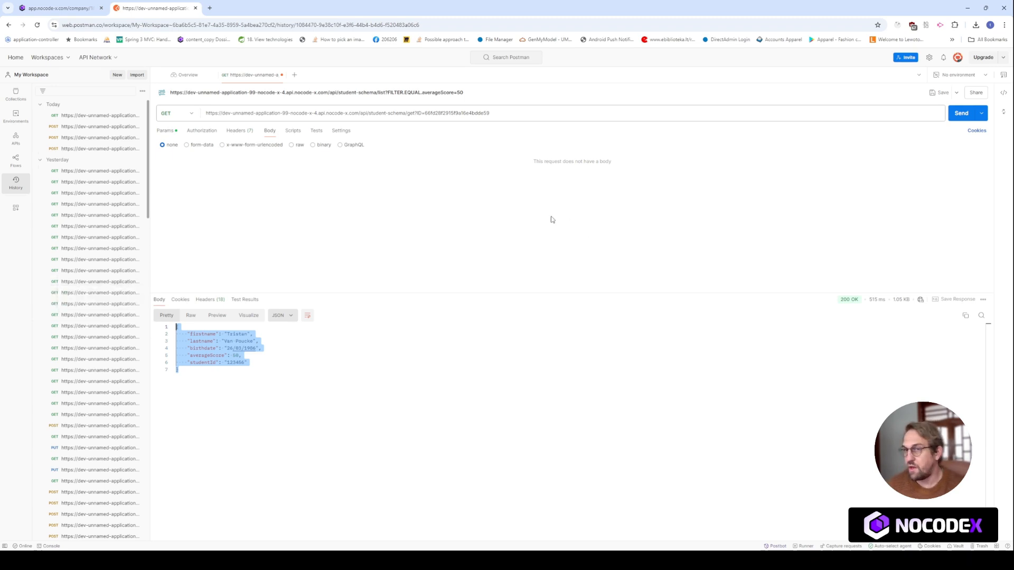
- Reopen the earlier student-schema/create POST request from Postman's history and show its JSON body
left_click(59, 8)
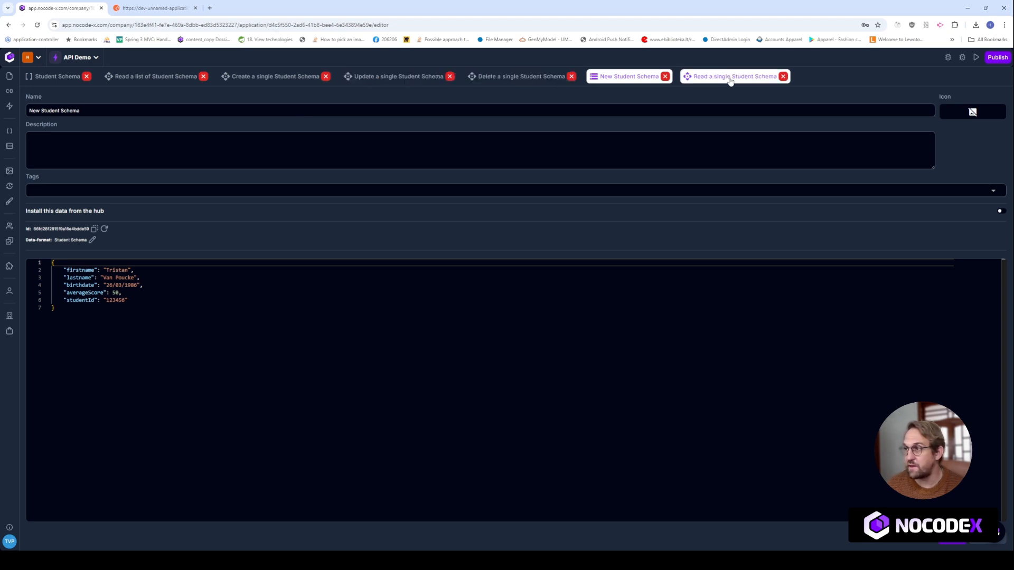
left_click(173, 5)
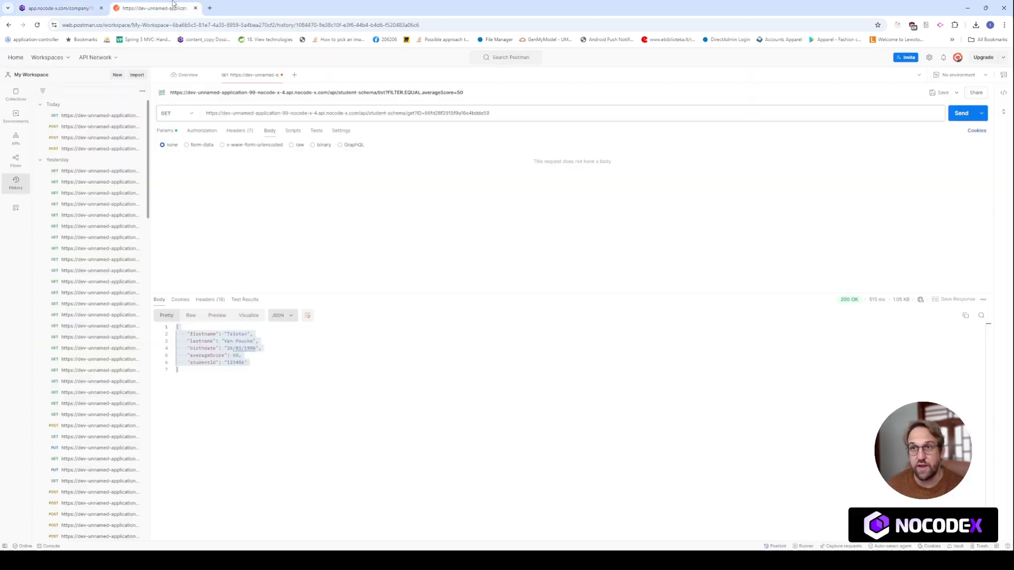
left_click(80, 128)
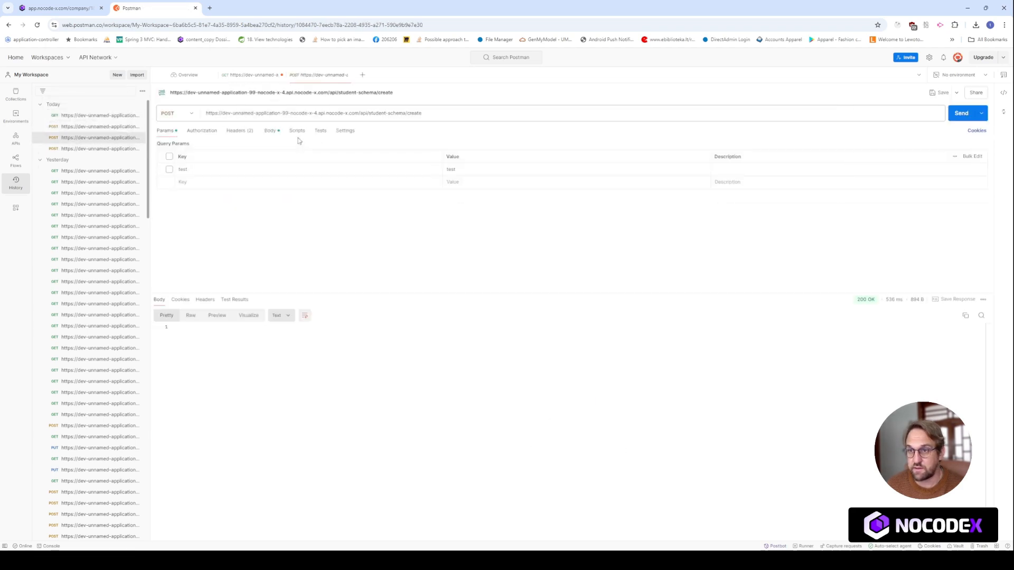
left_click(270, 131)
- Append 222 to the firstname value, set averageScore to 70 and send the student-schema/create request
double_click(233, 168)
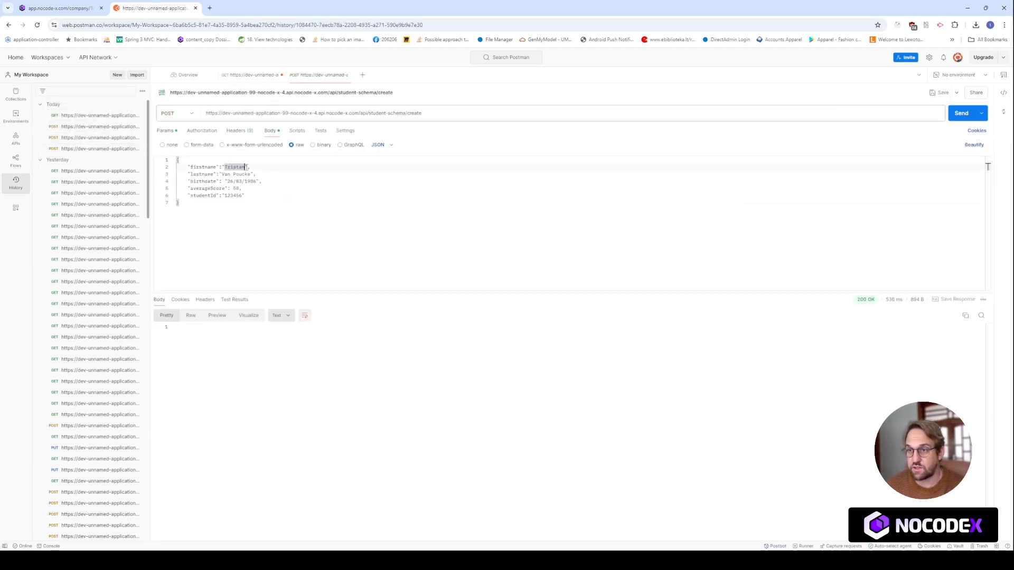
key("Right")
type("222")
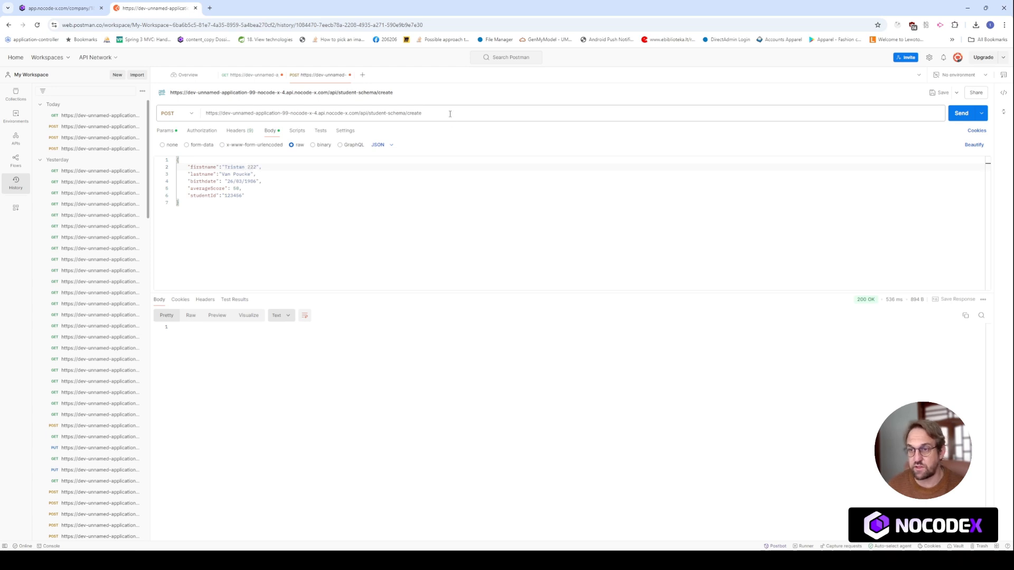
double_click(236, 189)
type("70")
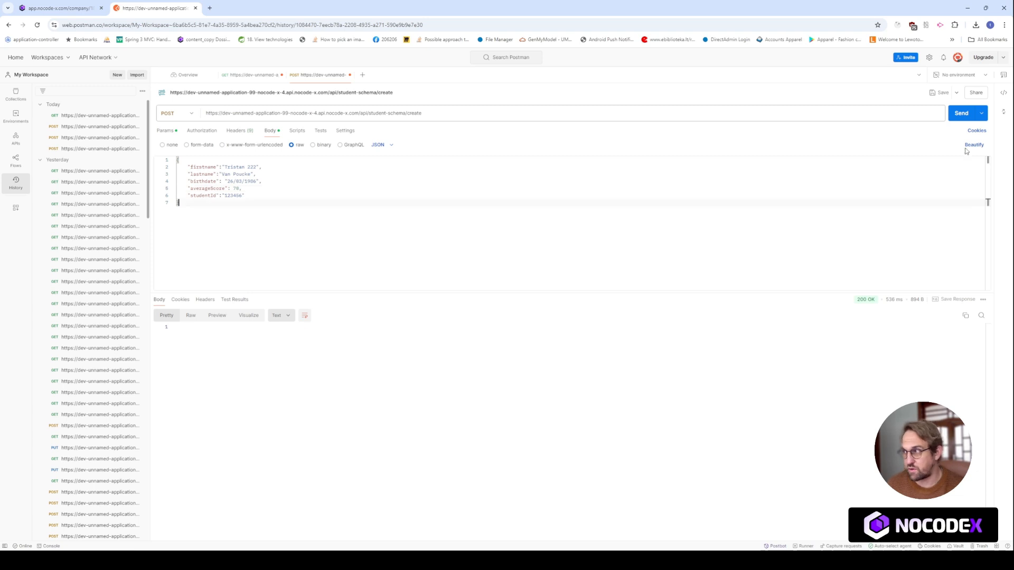
left_click(966, 117)
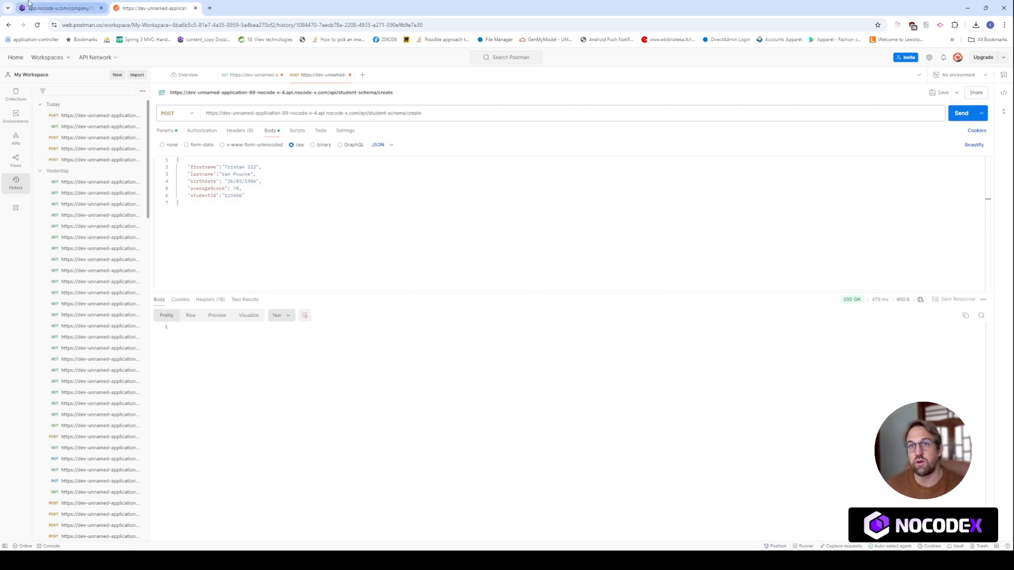
- Copy the Read a list of Student Schema API's development endpoint from NoCode-X and use it as the Postman request URL
left_click(59, 8)
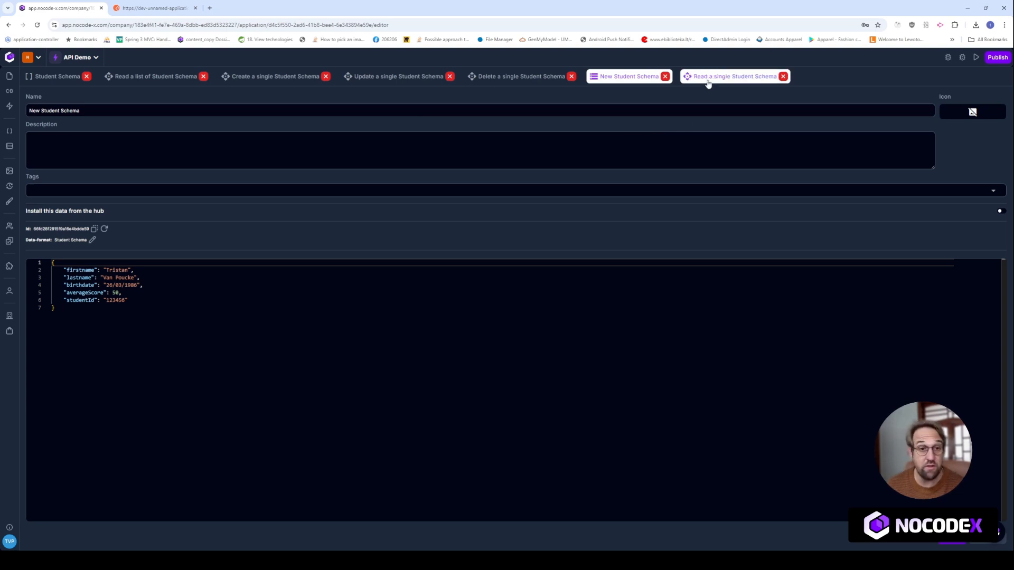
left_click(153, 78)
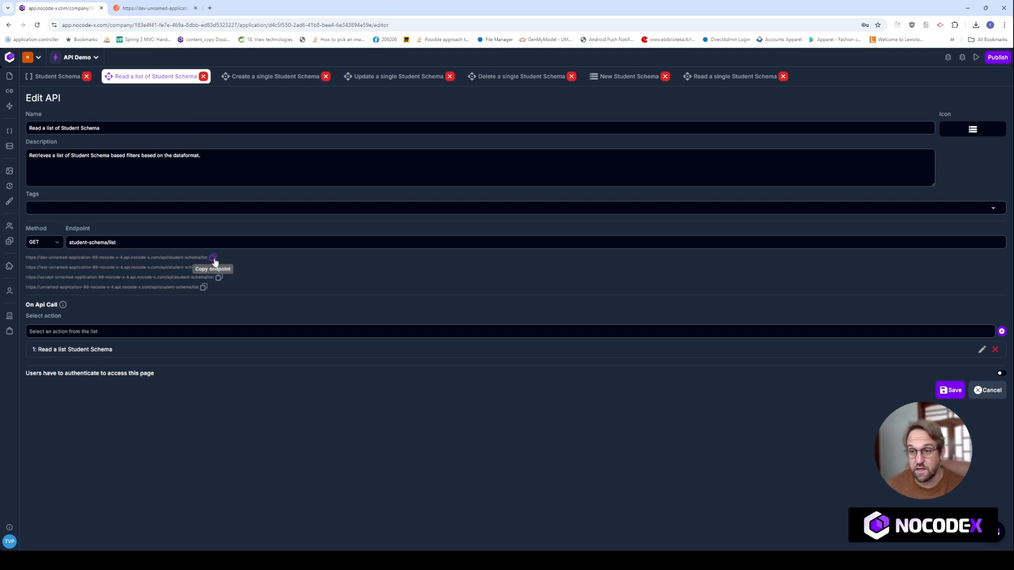
left_click(178, 4)
left_click(272, 113)
key("ctrl+a")
key("ctrl+v")
- Set the student-schema/list request's method to GET and its body to none, and send it
left_click(178, 115)
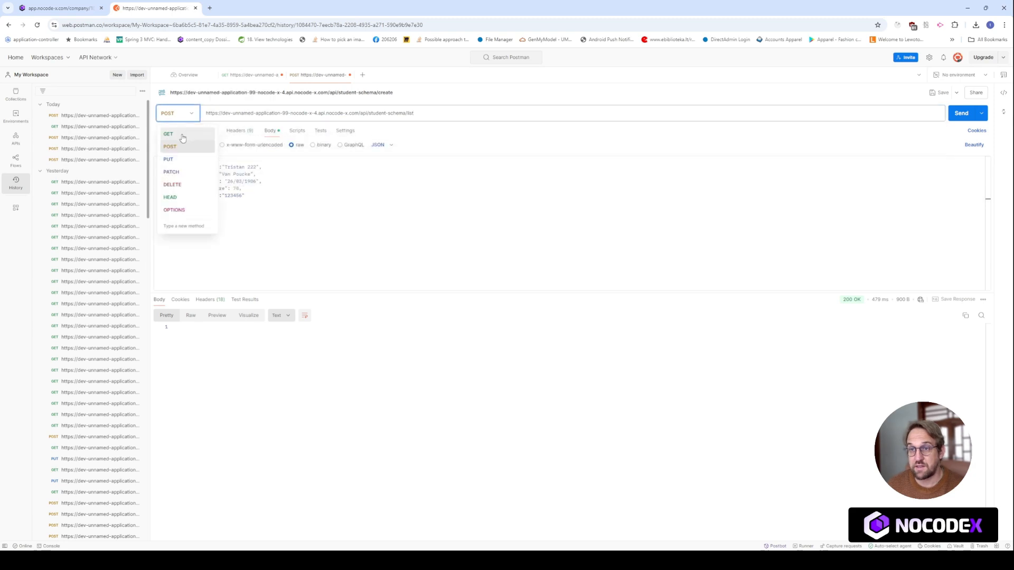
left_click(167, 134)
left_click(163, 145)
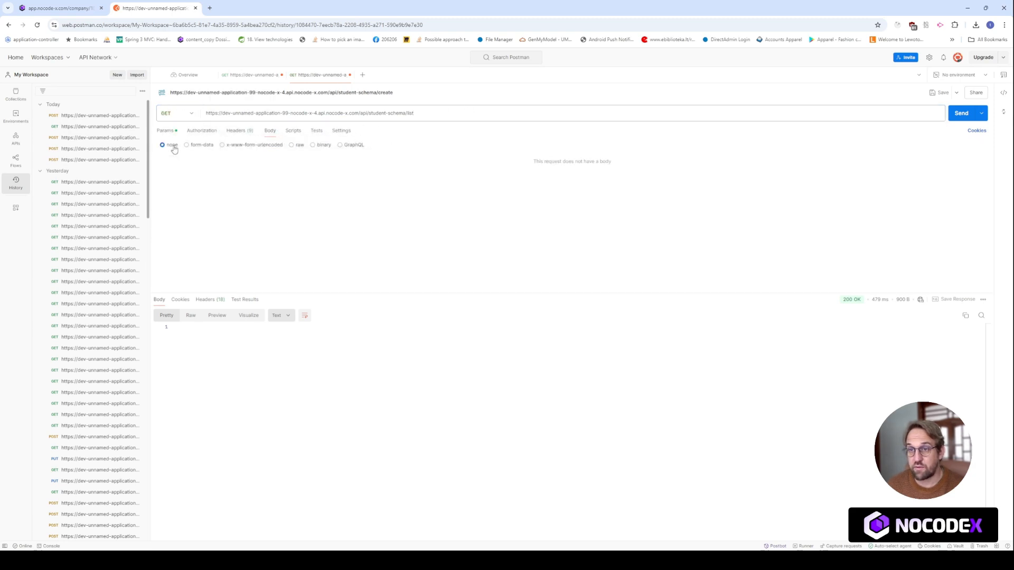
left_click(952, 115)
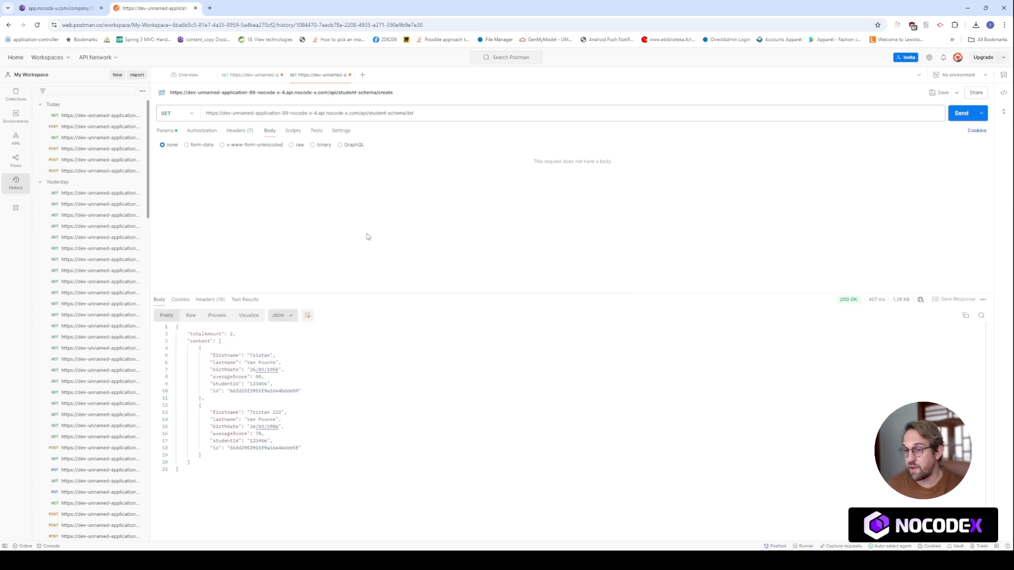
- Examine the list response's totalAmount field, its content array of students and each student's id
left_click_drag(187, 333, 236, 334)
double_click(213, 334)
left_click(229, 334)
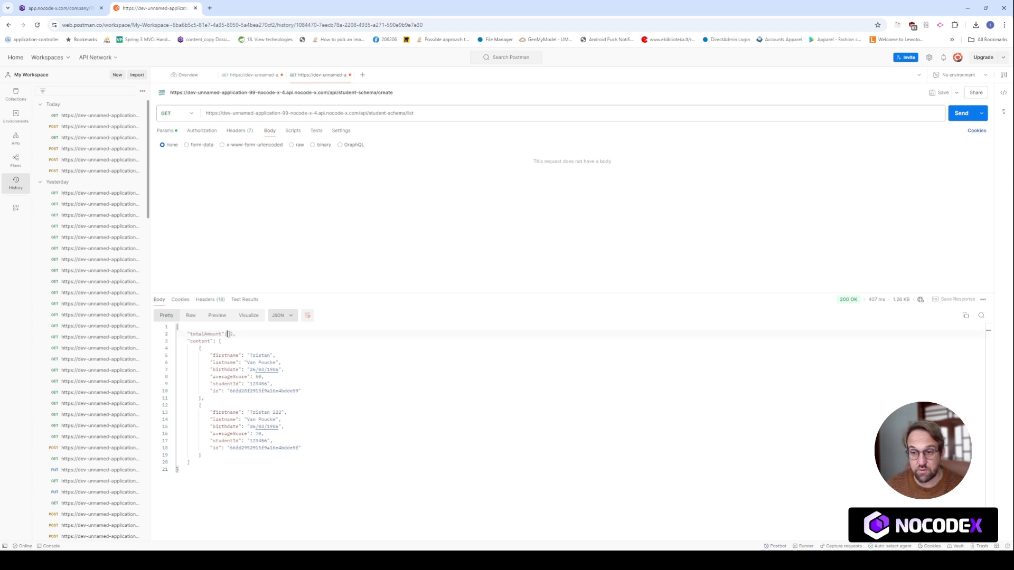
double_click(196, 333)
left_click_drag(187, 341, 232, 463)
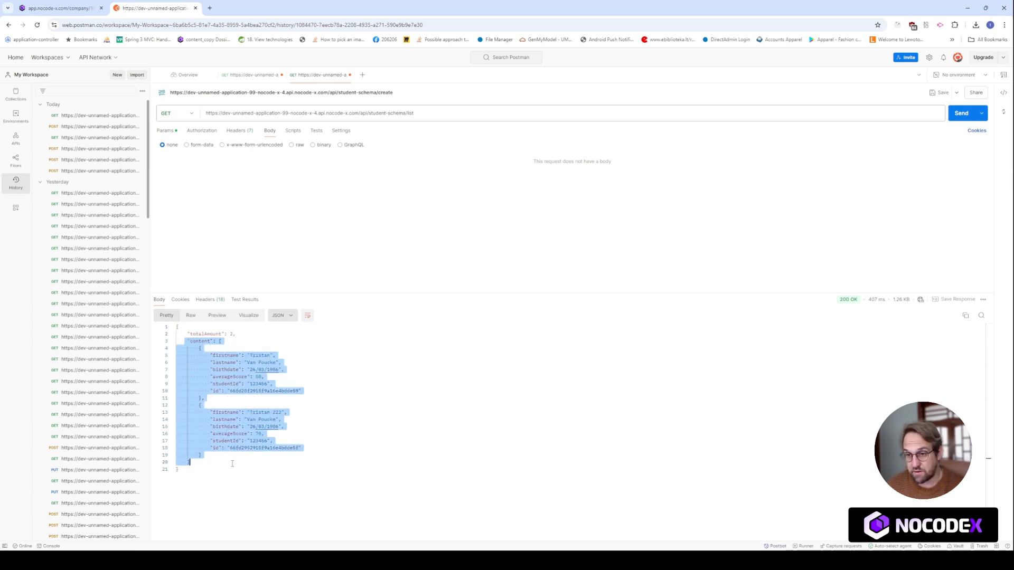
left_click(237, 467)
left_click_drag(195, 349, 243, 456)
left_click(290, 453)
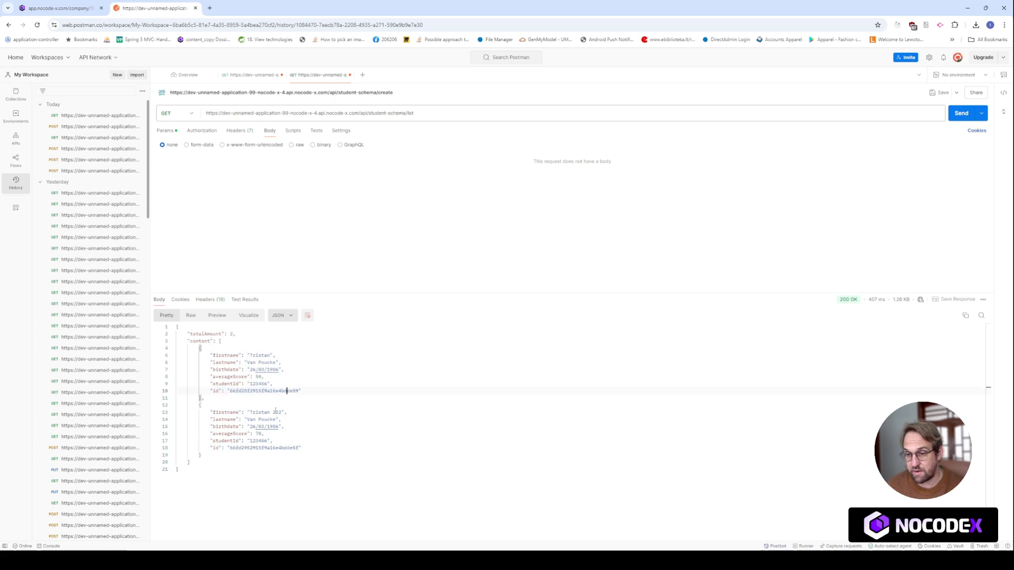
double_click(264, 448)
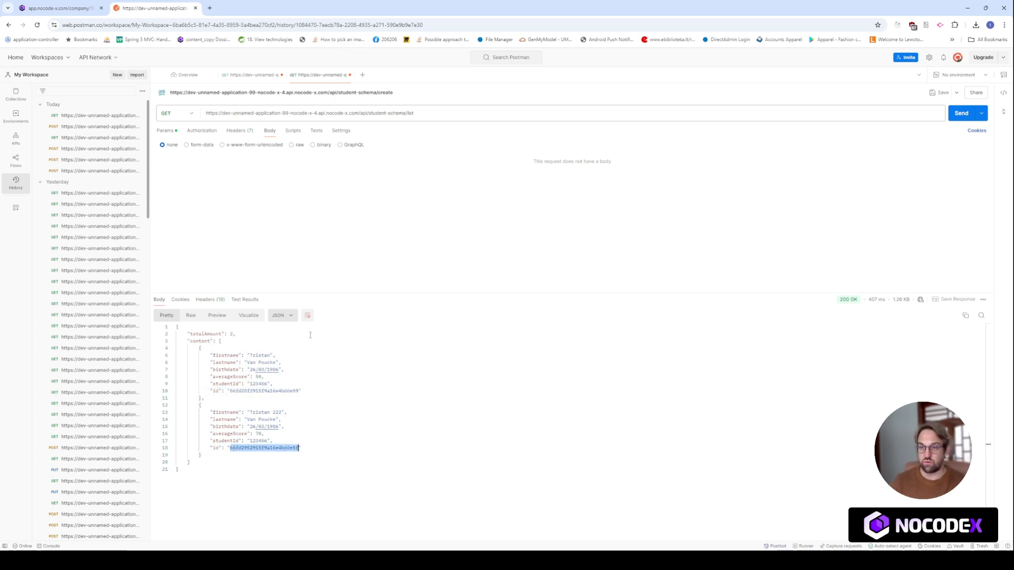
- Append the query ?PAGE=0&AMOUNT=1 to the student-schema/list URL, send the request and check the response's totalAmount field
left_click(433, 113)
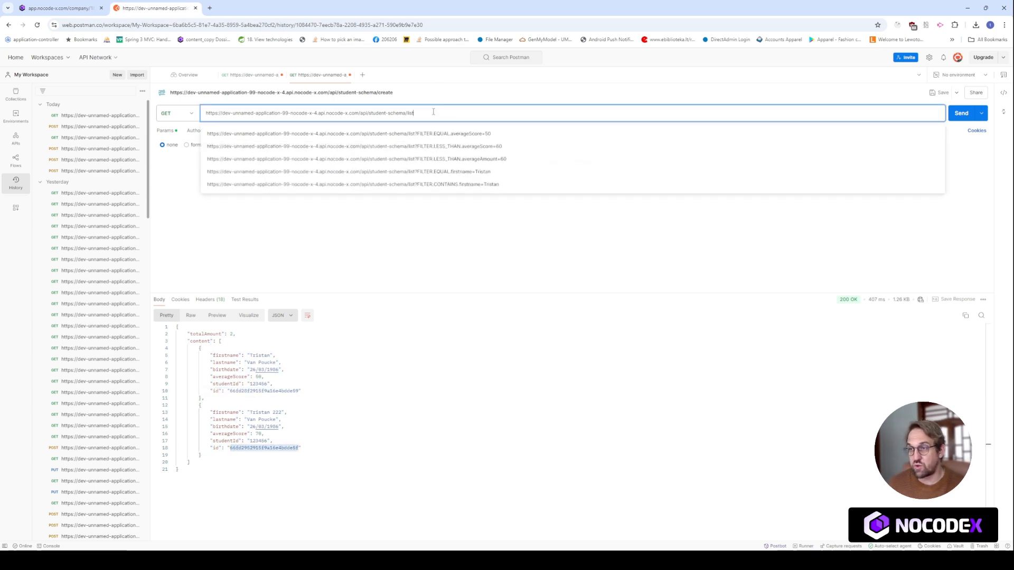
type("PAGE=0")
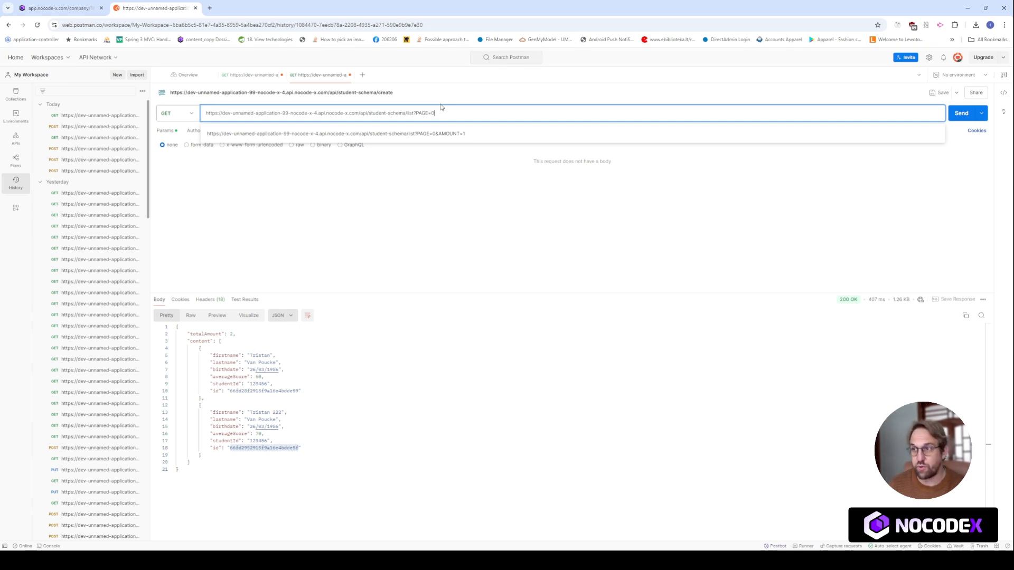
type("&AMOUNT")
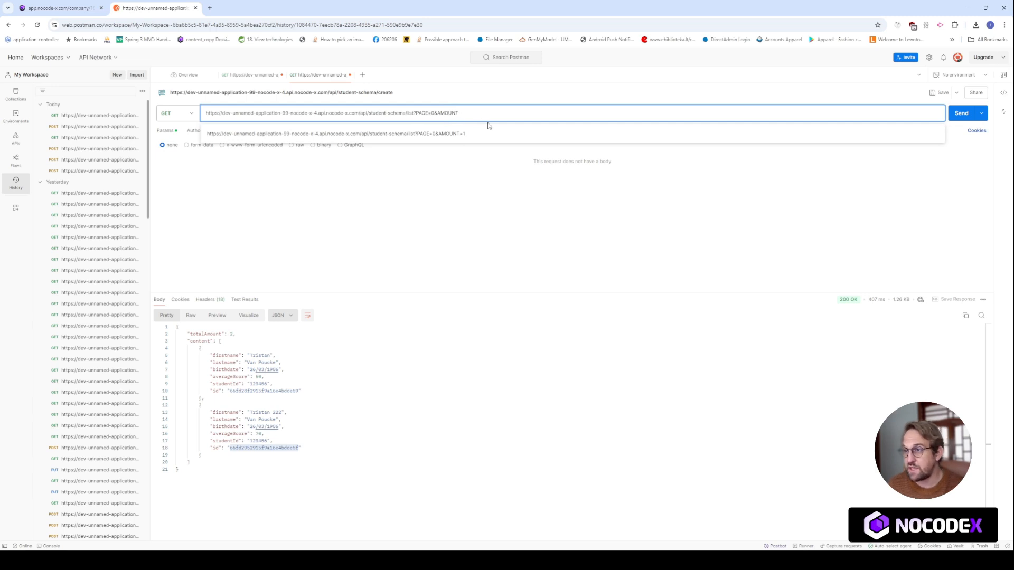
type("=1")
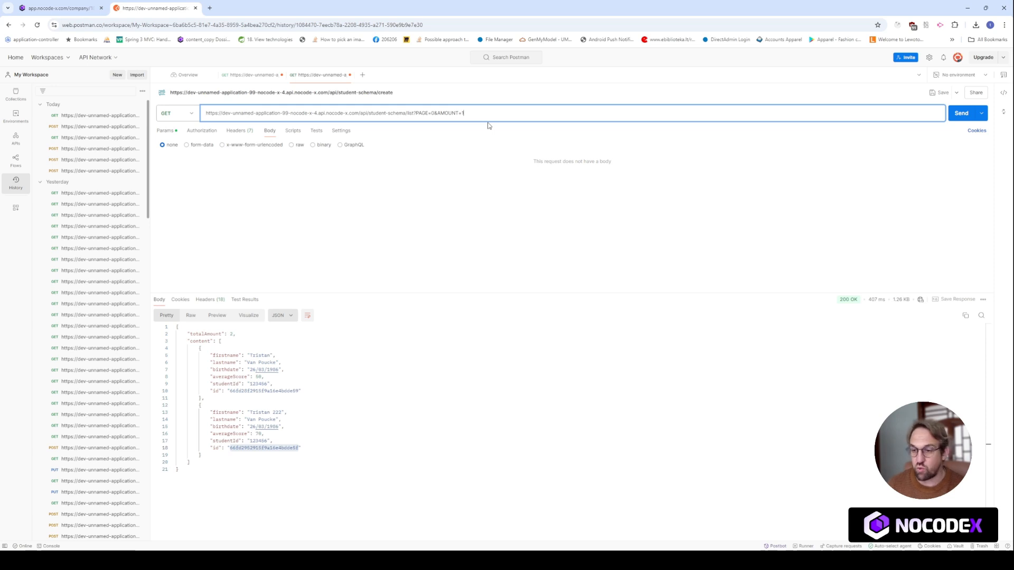
left_click(951, 114)
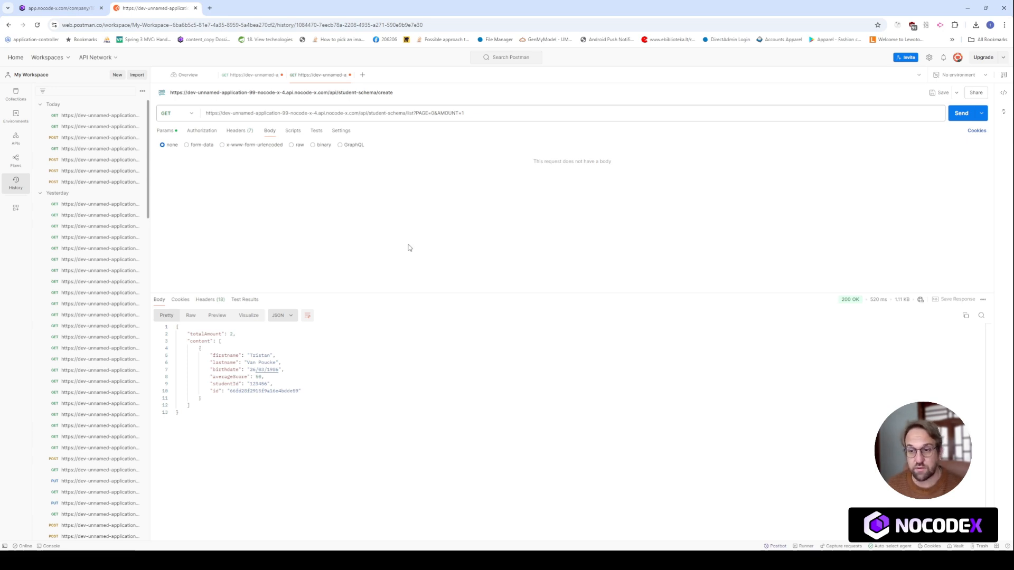
left_click(210, 334)
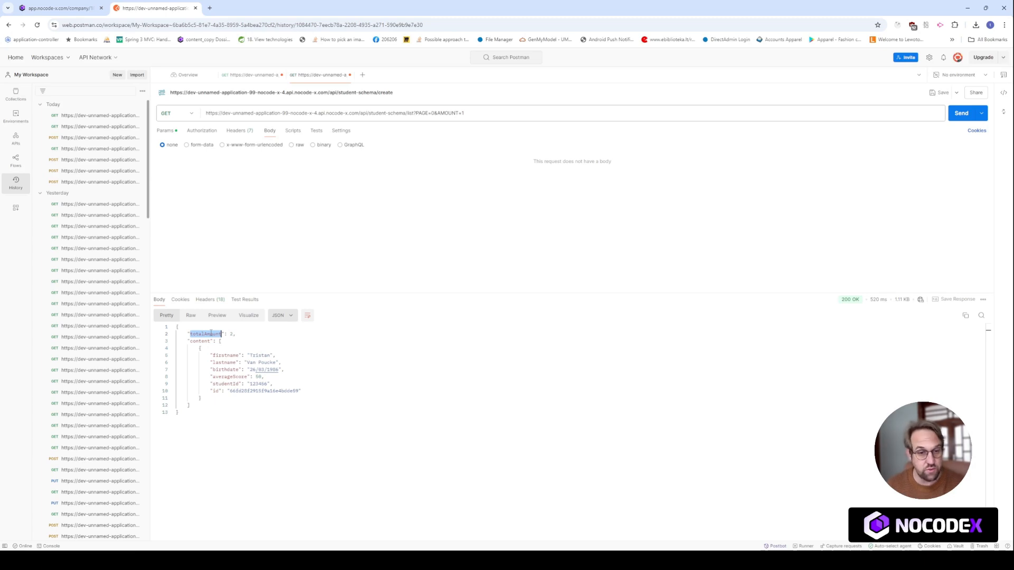
- Set the PAGE parameter to 1 in the list request URL and send the request
left_click(511, 108)
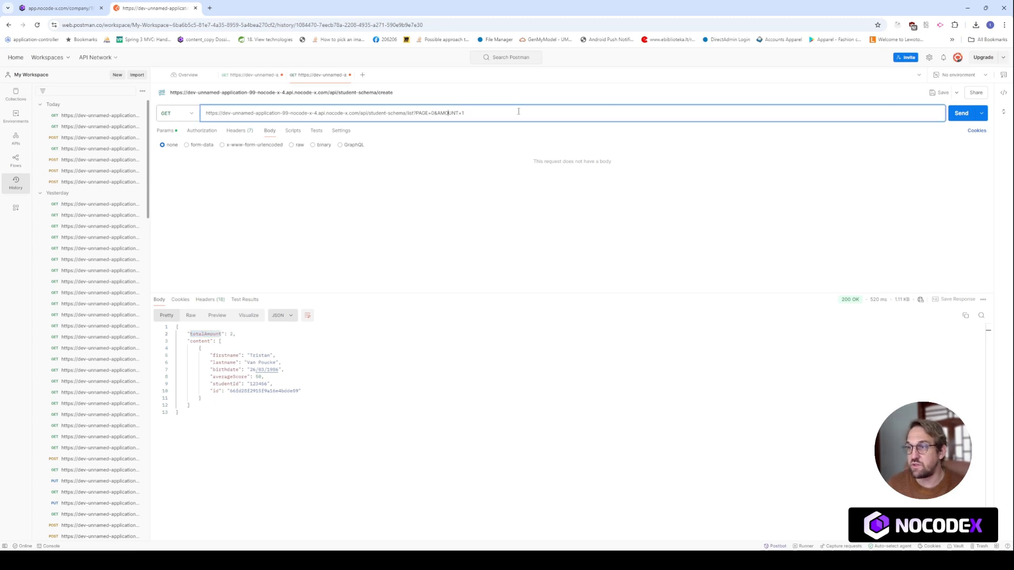
key("Delete")
type("1")
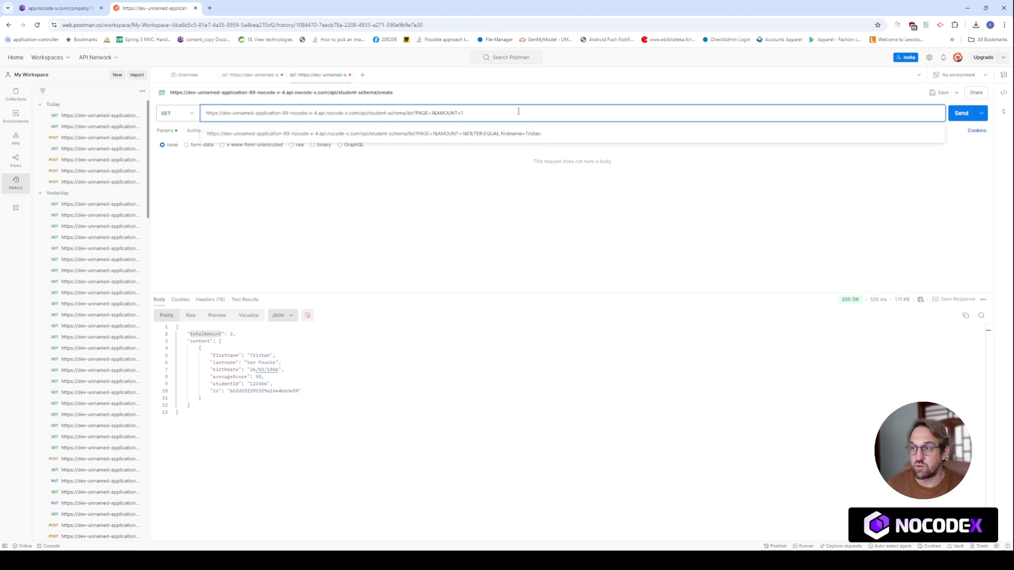
left_click(961, 113)
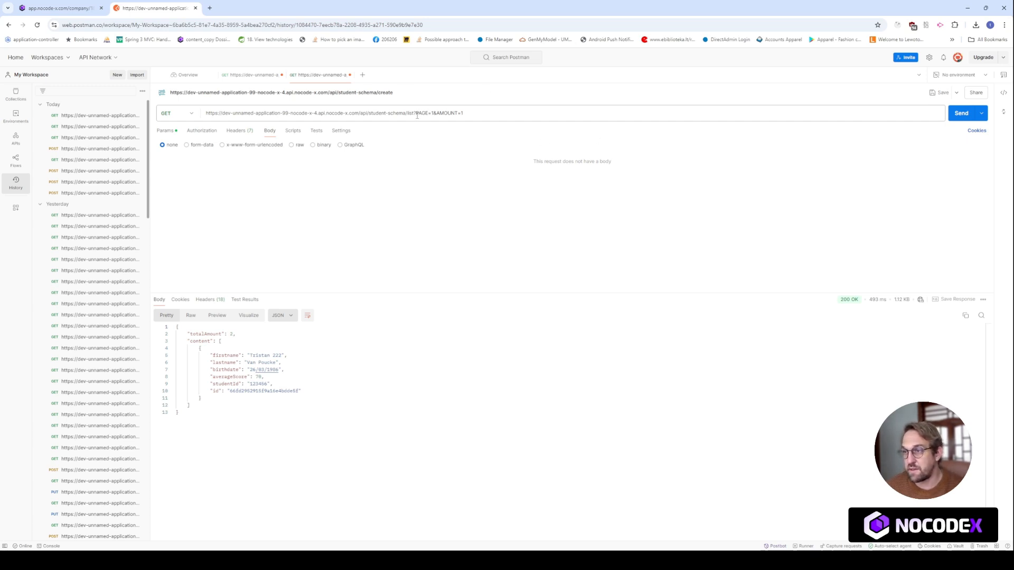
- Replace the paging parameters with a FILTER.EQUAL.firstname filter and send it for the student's first name, once plain and once with 222 appended
left_click_drag(417, 113, 509, 114)
type("FI")
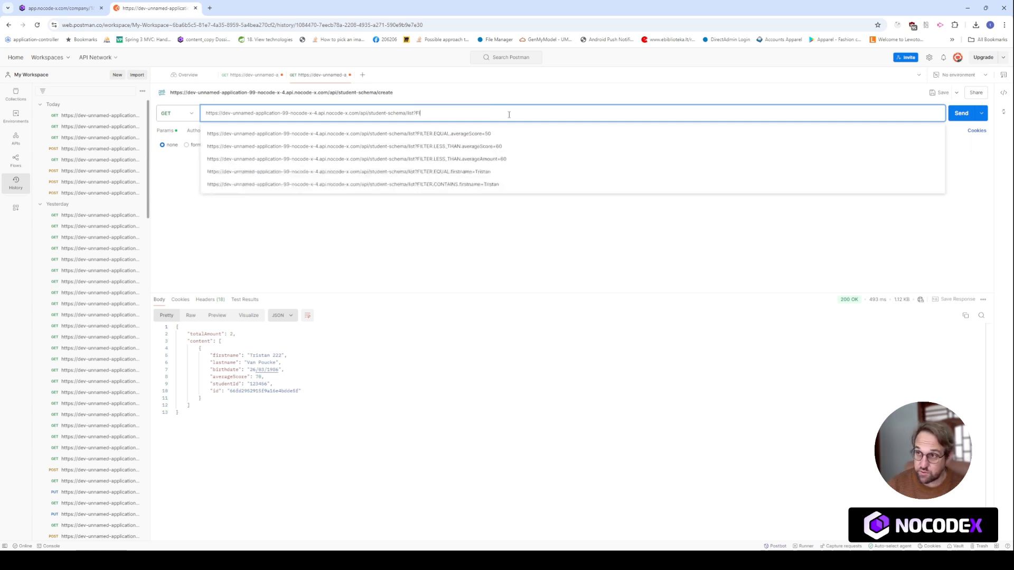
type("LTER.EQUAL.")
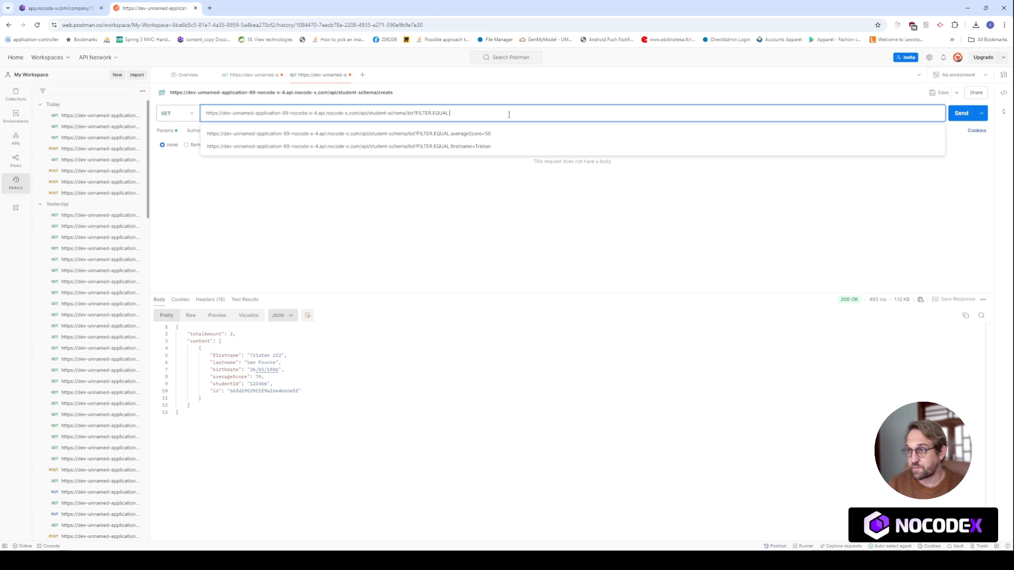
key("Down")
key("Down")
key("Return")
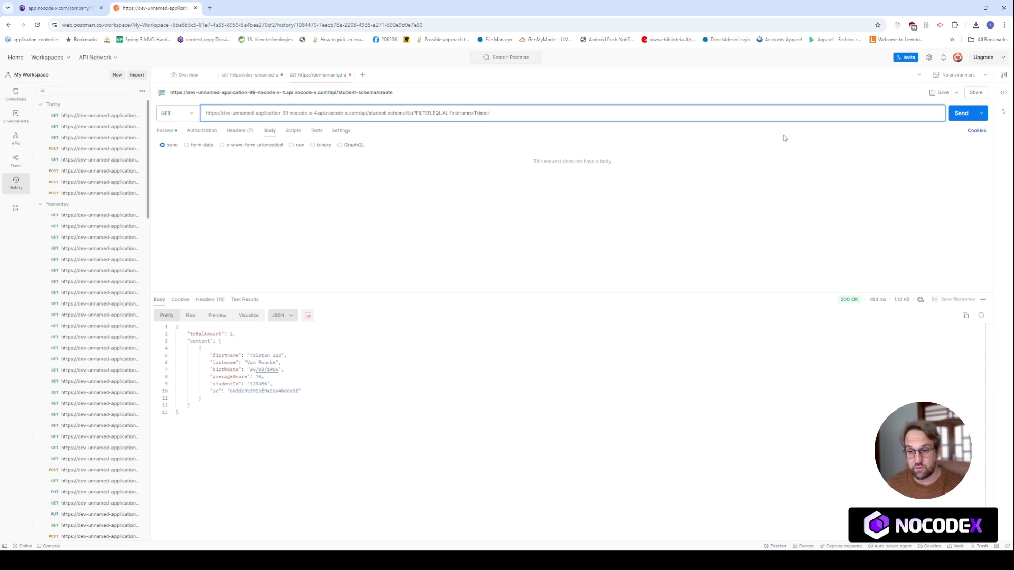
left_click(959, 118)
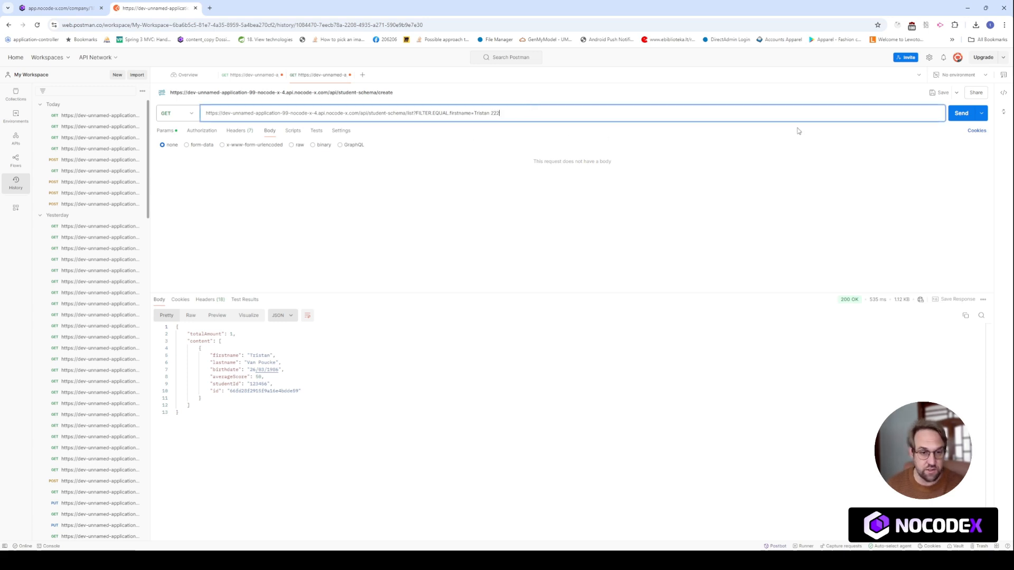
left_click(960, 113)
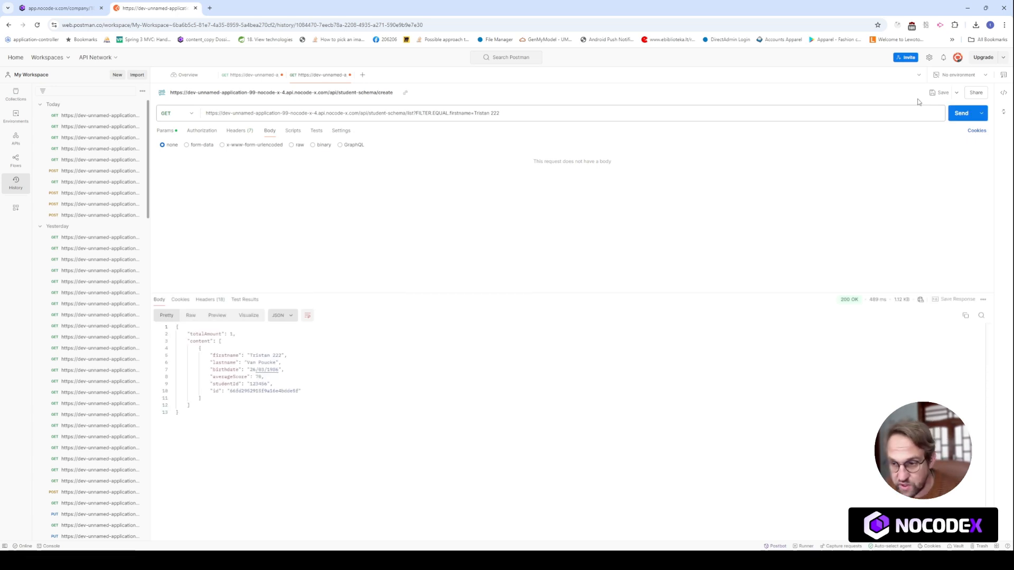
- Change the list request's query to FILTER.EQUAL.averageScore=50 and send it
double_click(462, 113)
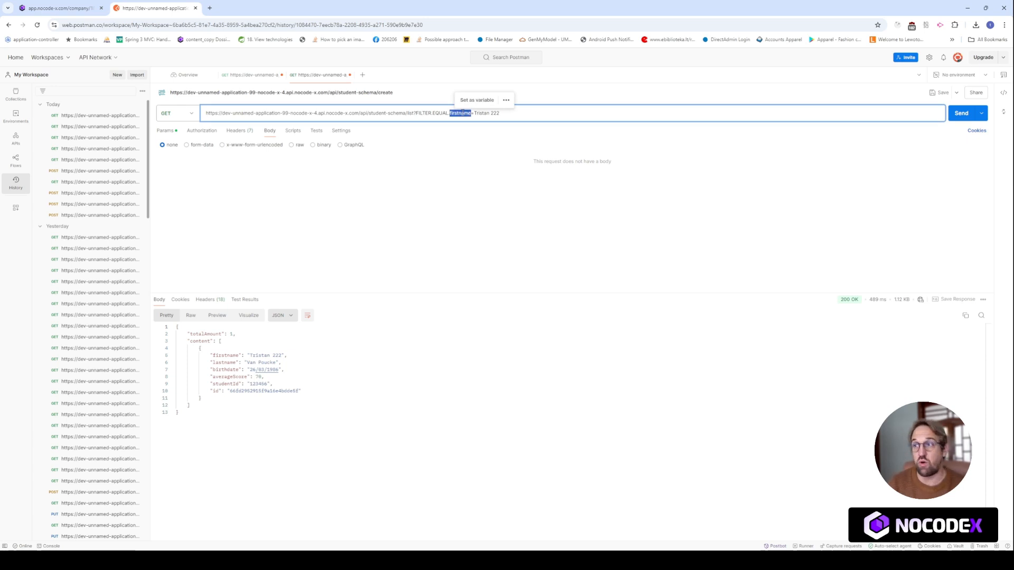
type("sti")
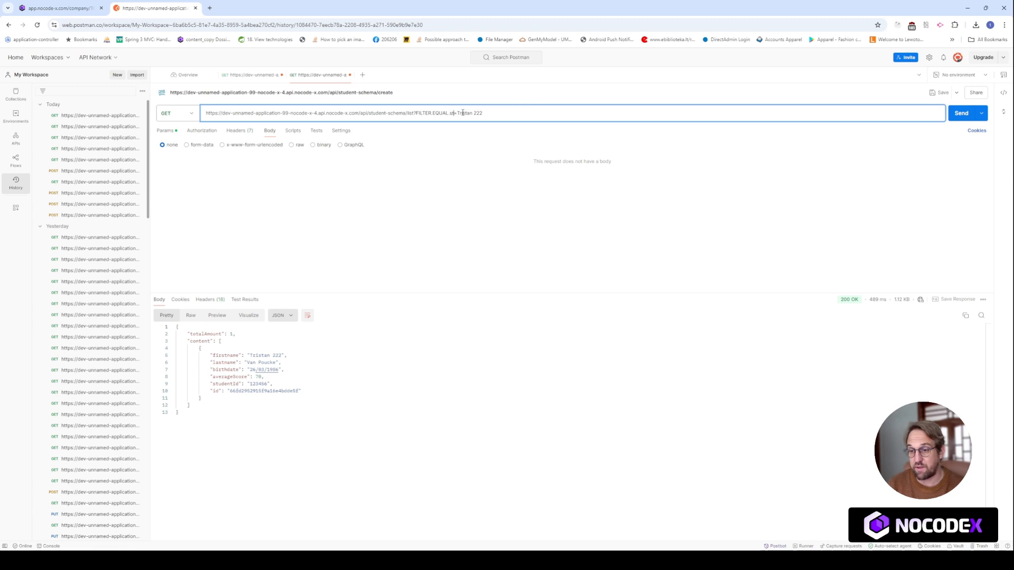
key("BackSpace")
key("BackSpace")
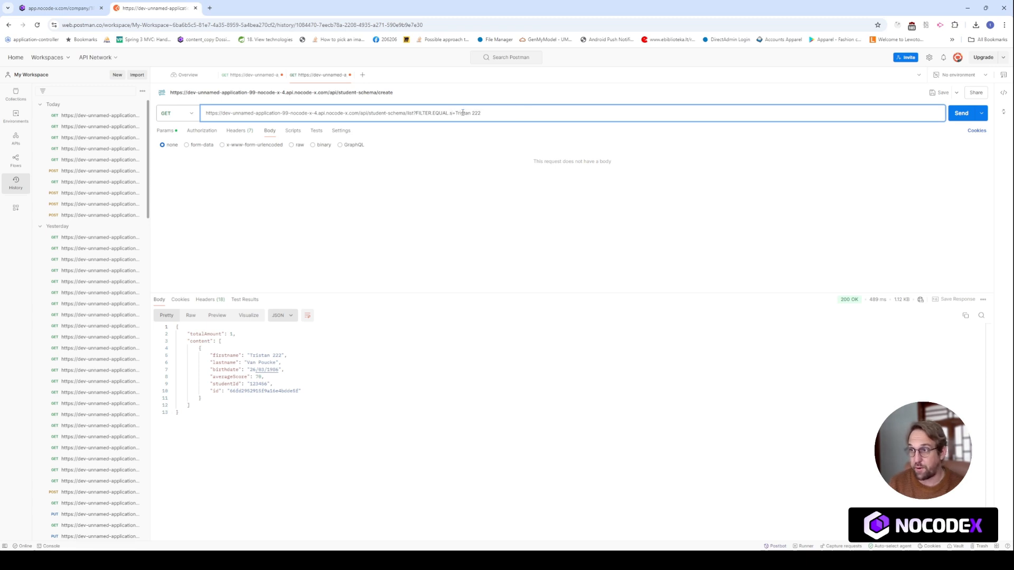
key("BackSpace")
type("aver")
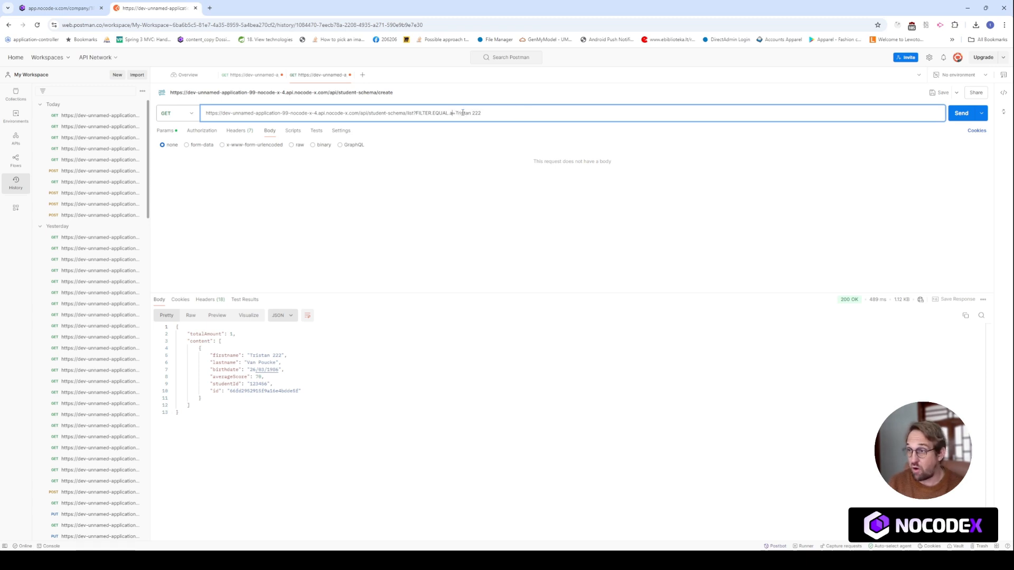
type("age")
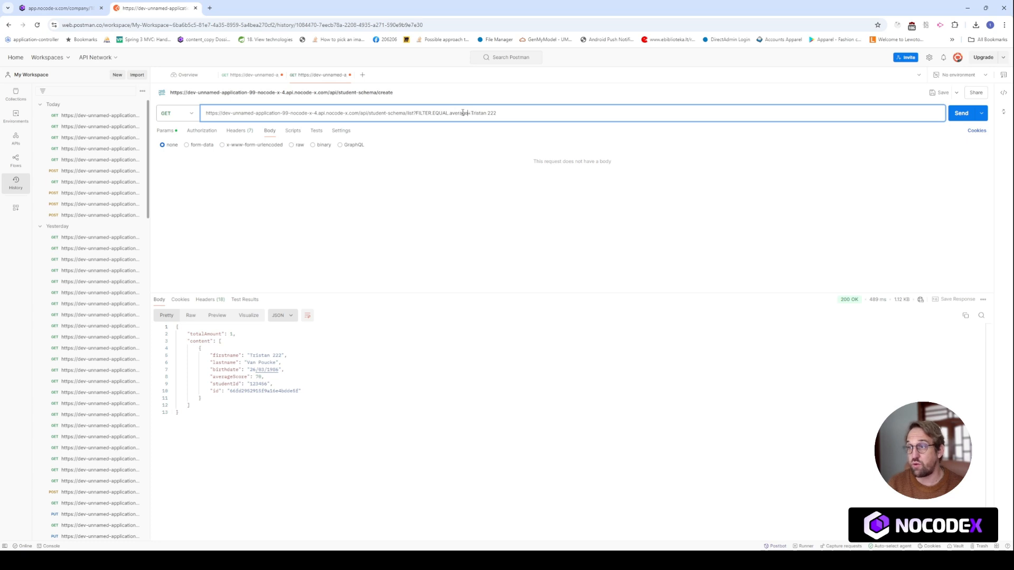
type("Score")
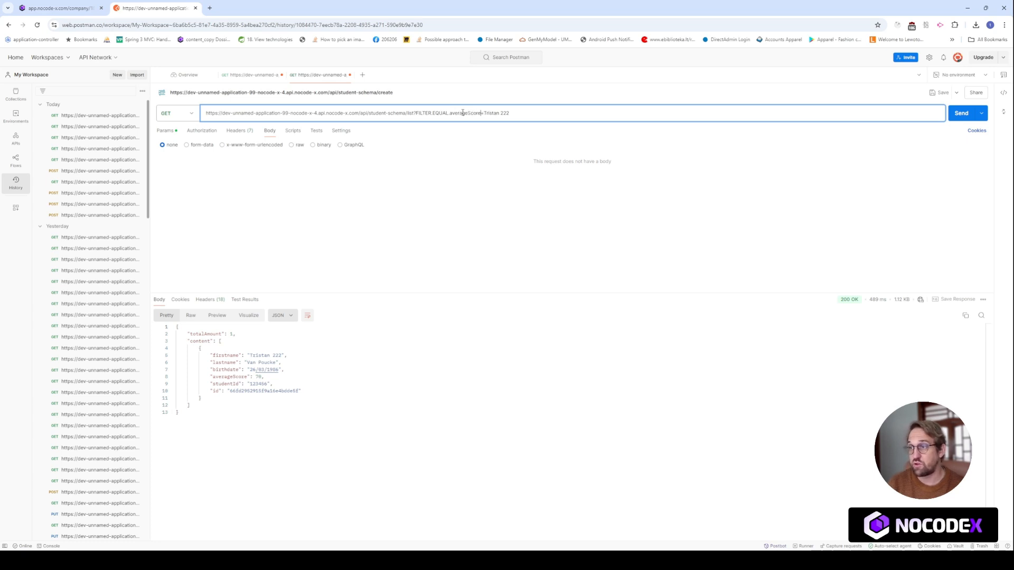
left_click_drag(484, 114, 521, 111)
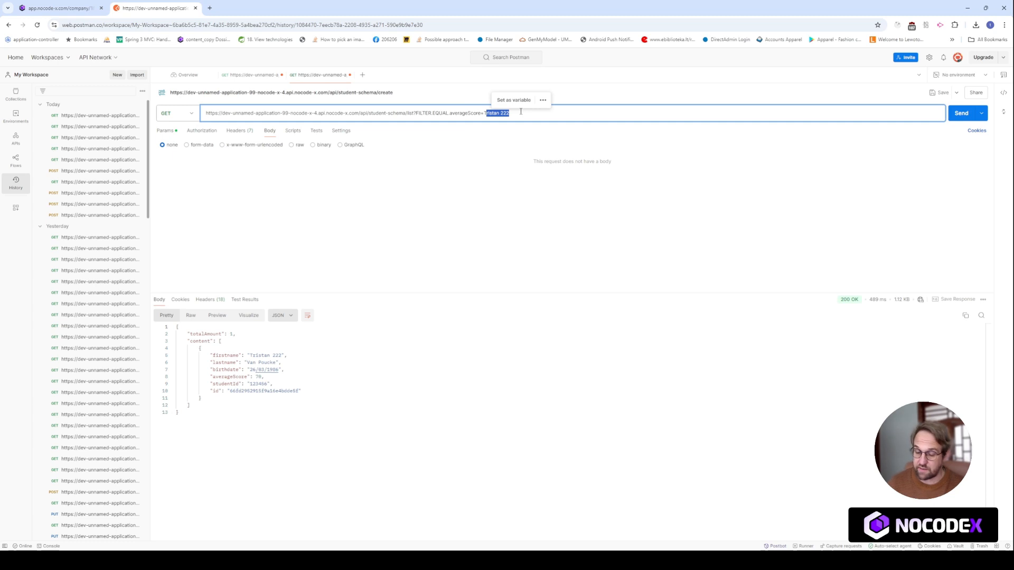
key("BackSpace")
type("50")
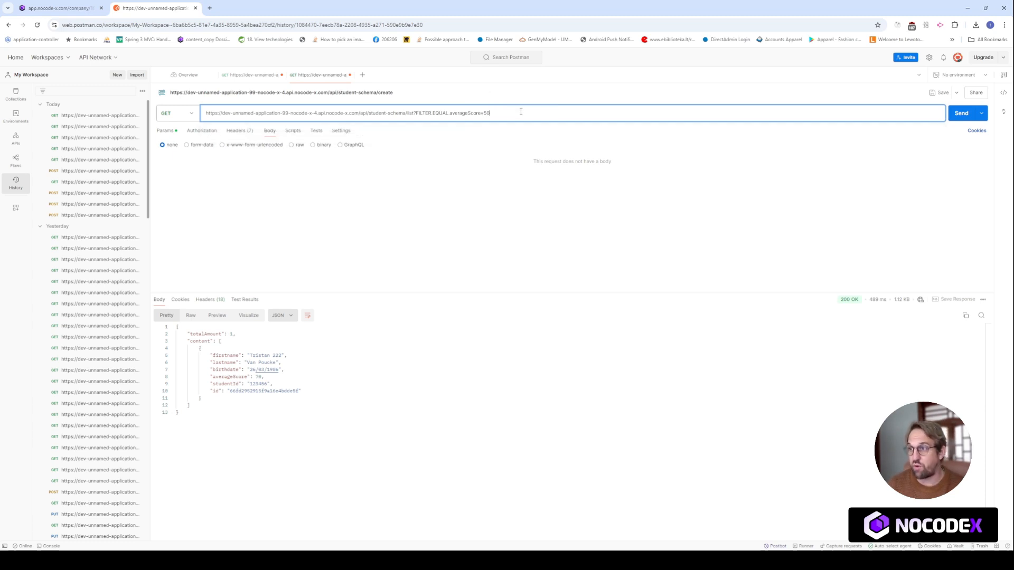
left_click(961, 113)
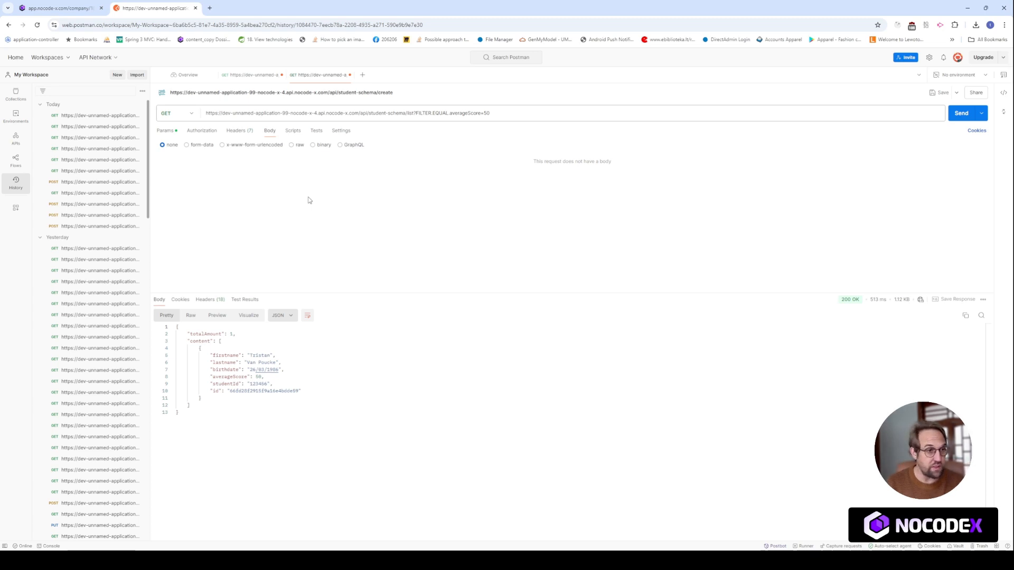
- Open the Read a list Student Schema action in NoCode-X and examine the operators defined under its Start block's FILTER parameter
double_click(440, 113)
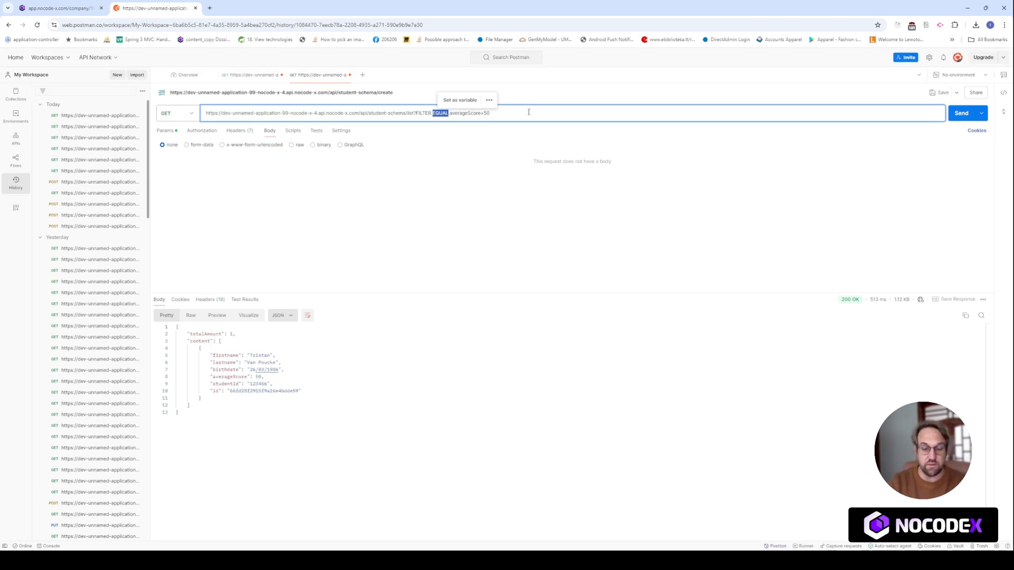
left_click(58, 8)
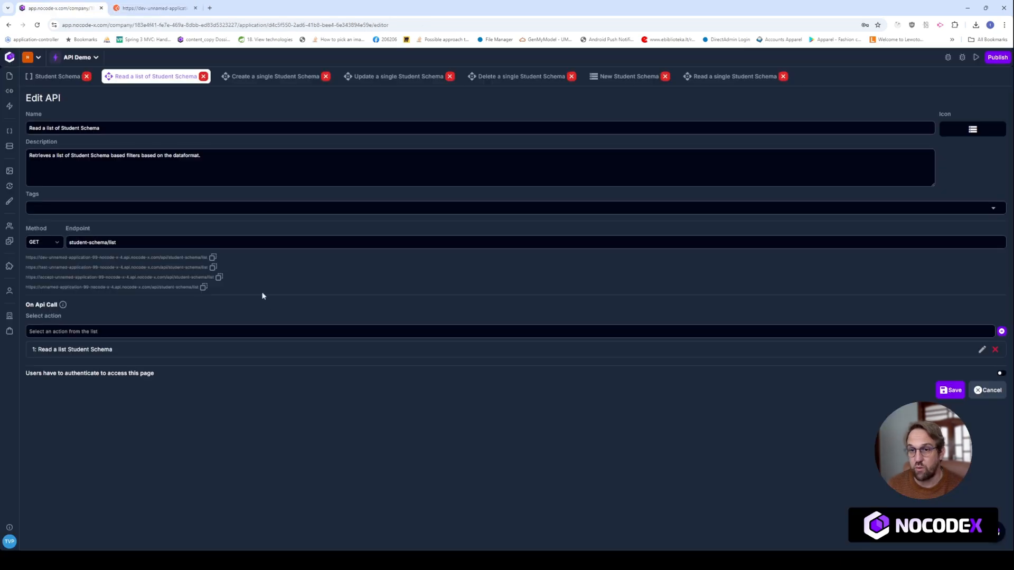
left_click(981, 348)
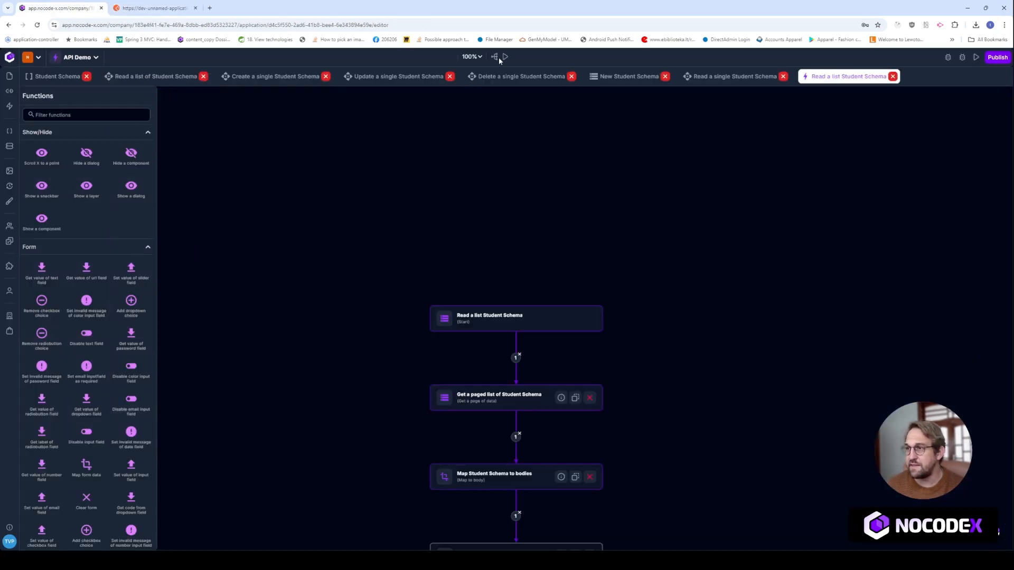
left_click(511, 322)
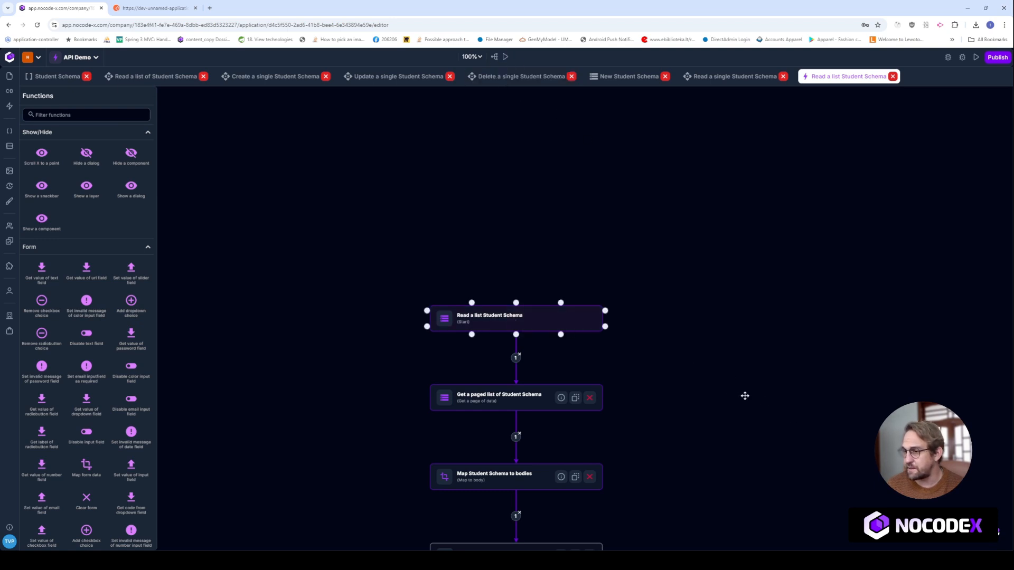
left_click_drag(751, 432, 671, 363)
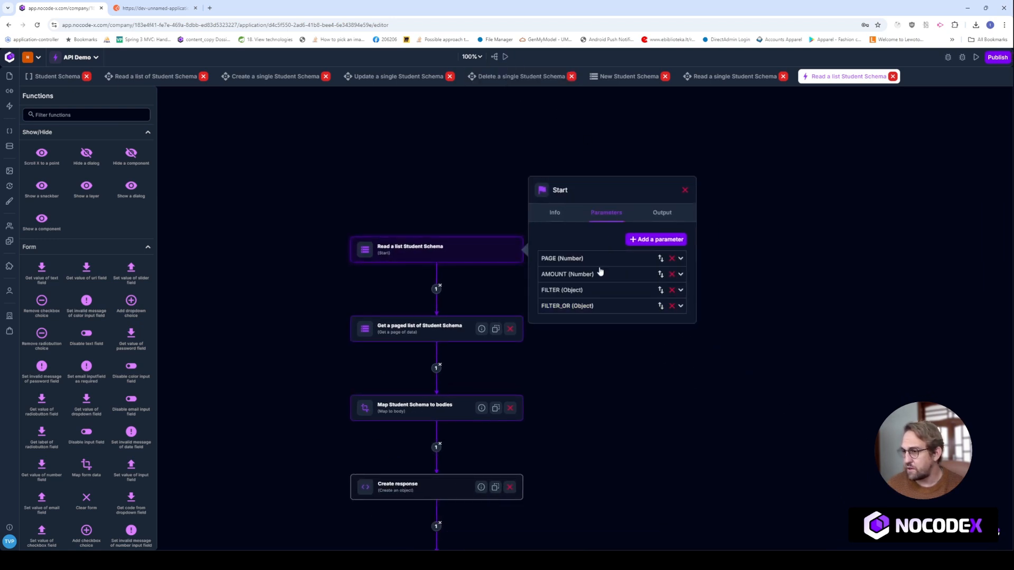
left_click(588, 295)
scroll(588, 306, "down", 2)
scroll(588, 301, "down", 1)
left_click(588, 214)
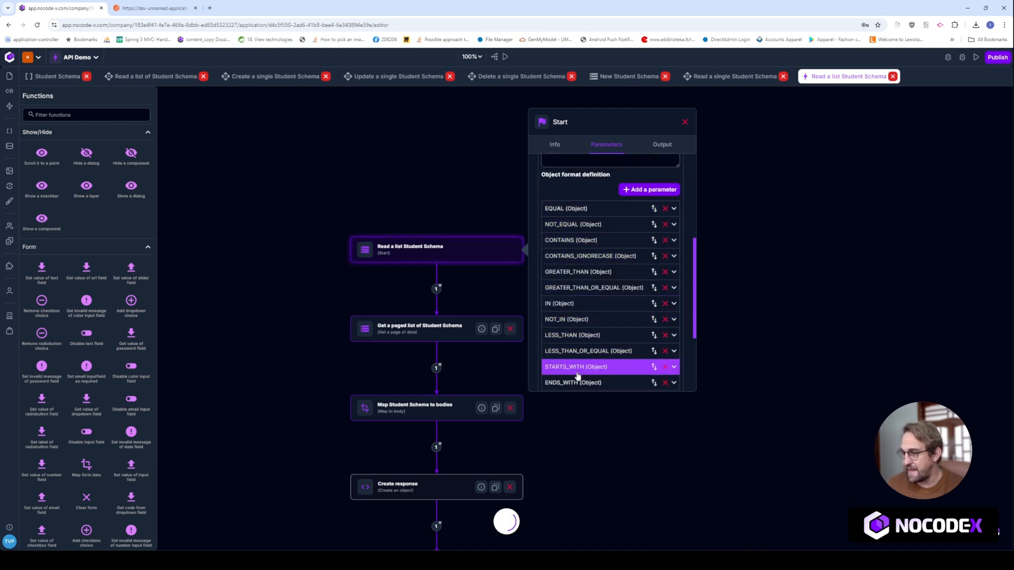
- Switch back to Postman, change the list query to FILTER.GREATER_THAN.averageScore=40 and send the request
left_click(154, 8)
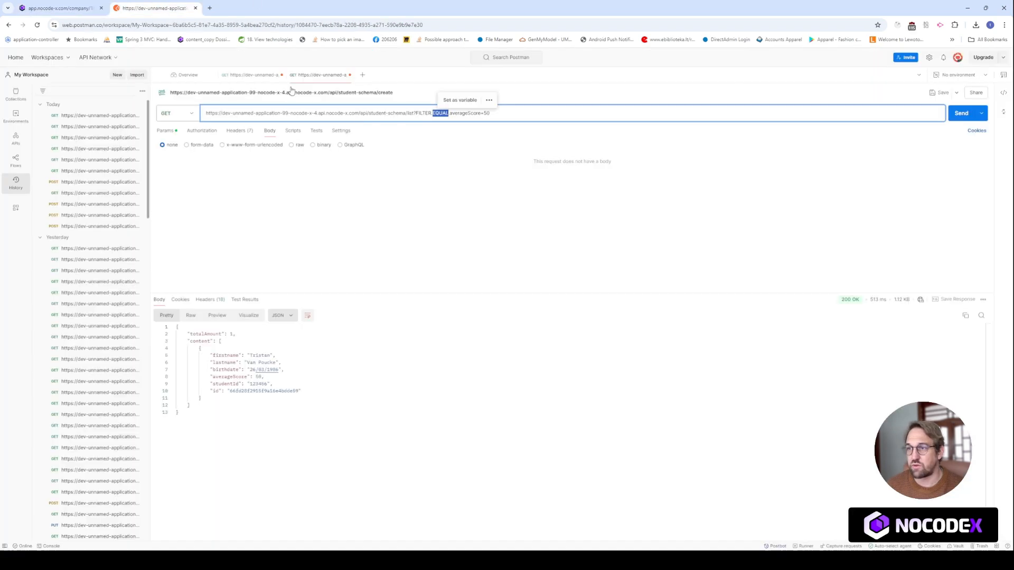
type("GREATER_THA")
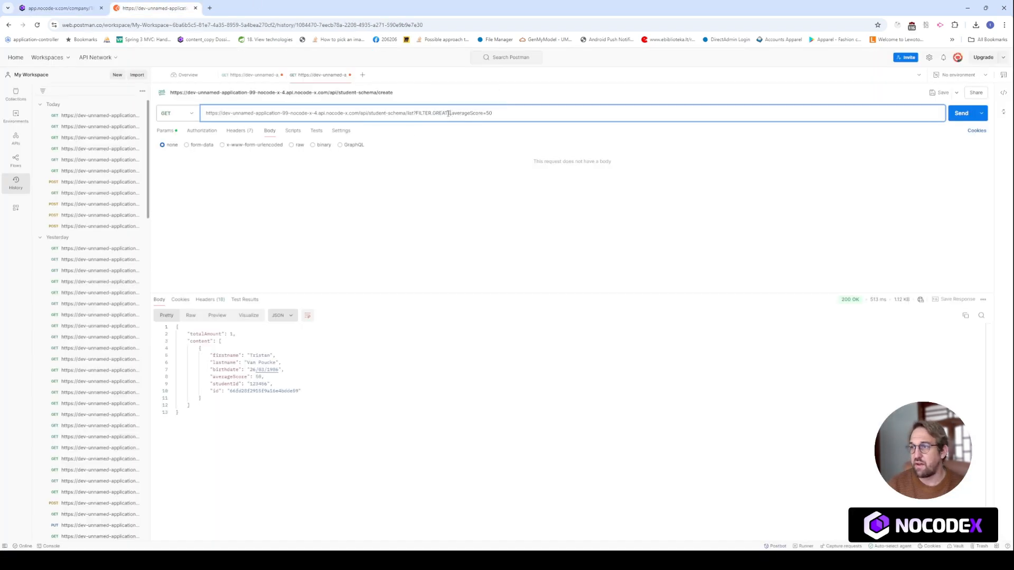
type("N.")
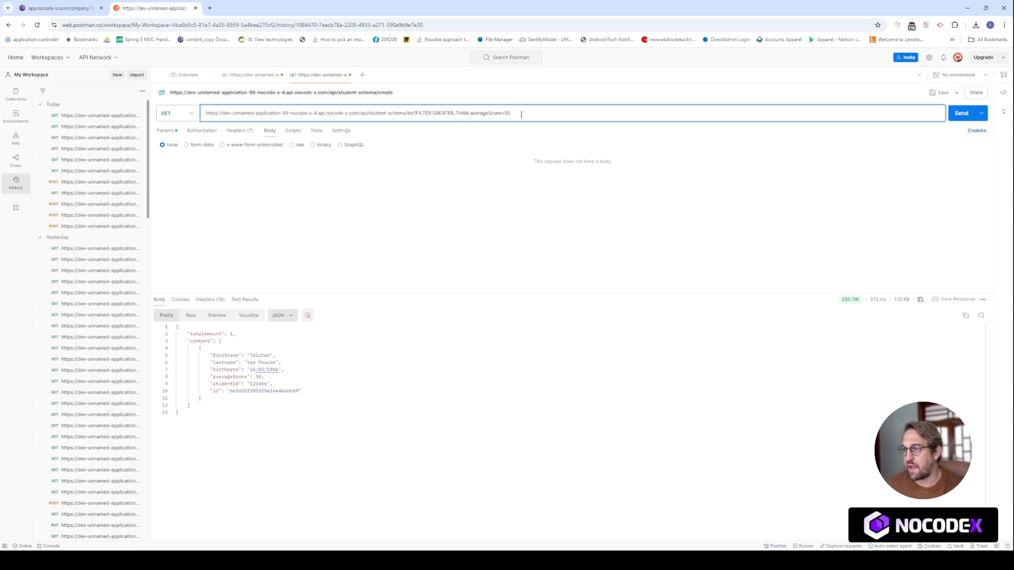
double_click(505, 113)
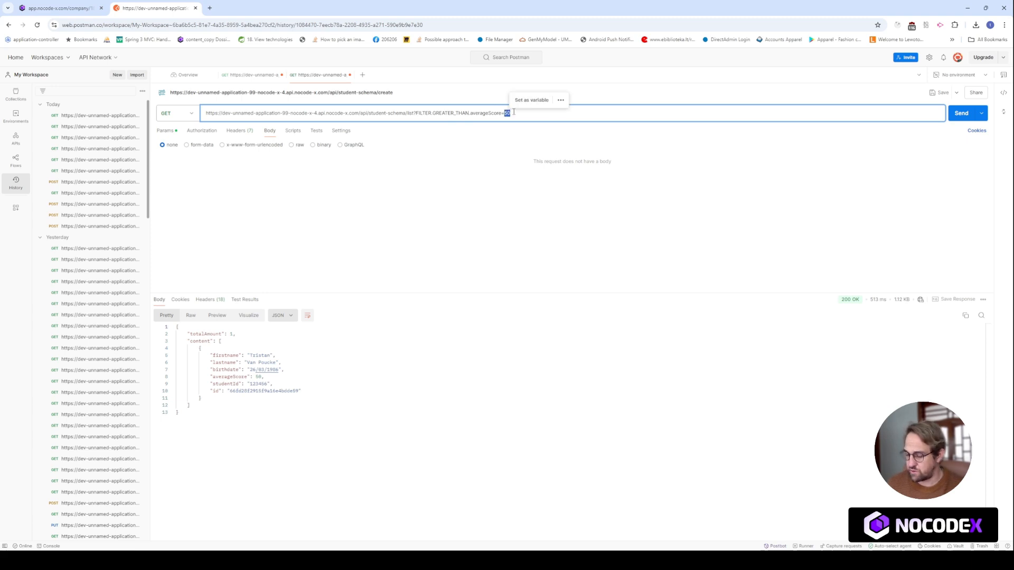
type("40")
key("ctrl+Return")
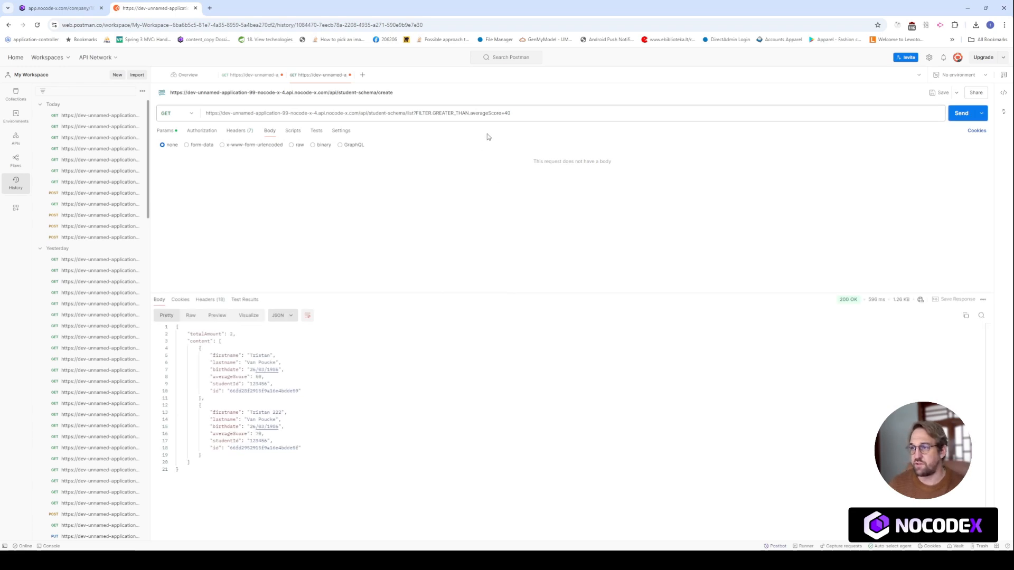
- Set the averageScore value of the GREATER_THAN filter to 80 and send the list request
double_click(506, 113)
type("80")
left_click(959, 114)
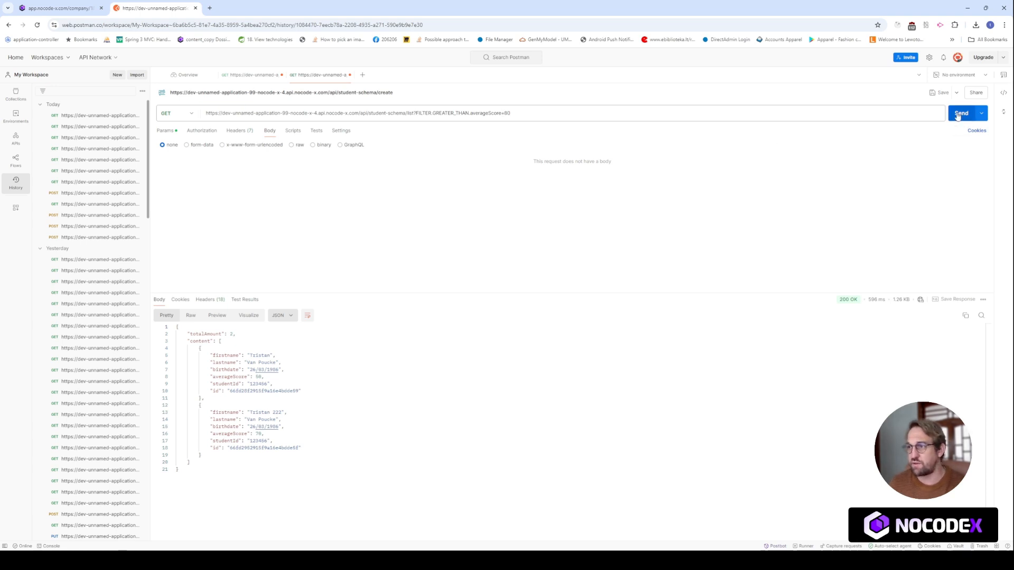
- Send the list request filtered on averageScore greater than 80 and highlight the filter part of its URL
left_click(958, 114)
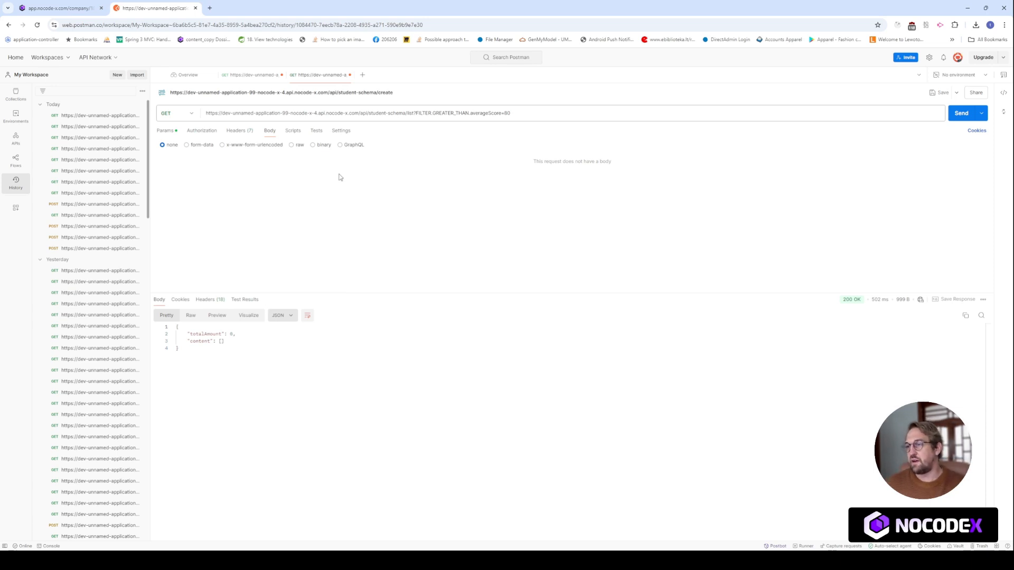
double_click(486, 113)
left_click(530, 113)
left_click_drag(530, 113, 398, 114)
- Open the Update a single Student Schema API in NoCode-X, copy its development endpoint URL and return to Postman
left_click(59, 8)
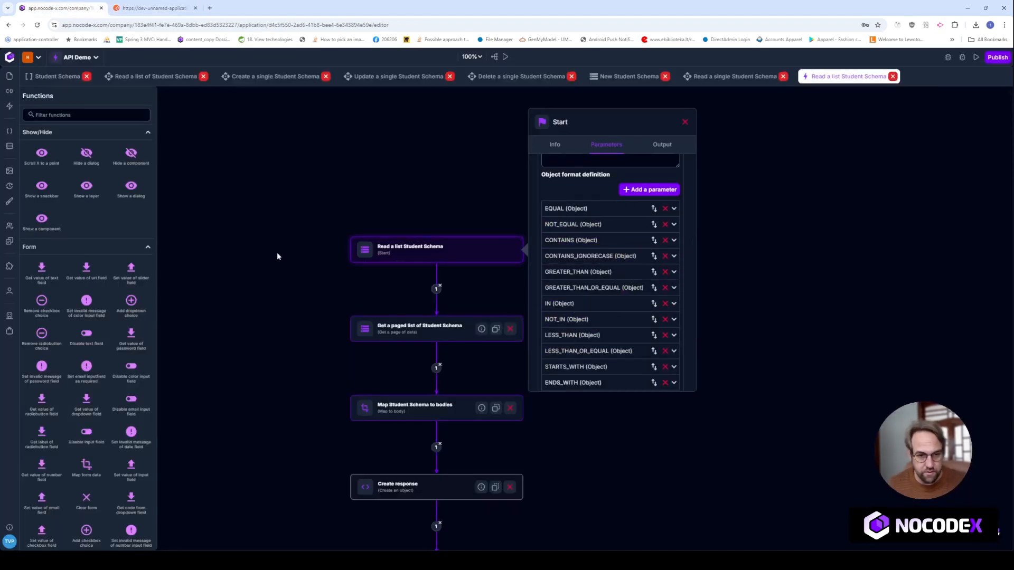
left_click(153, 8)
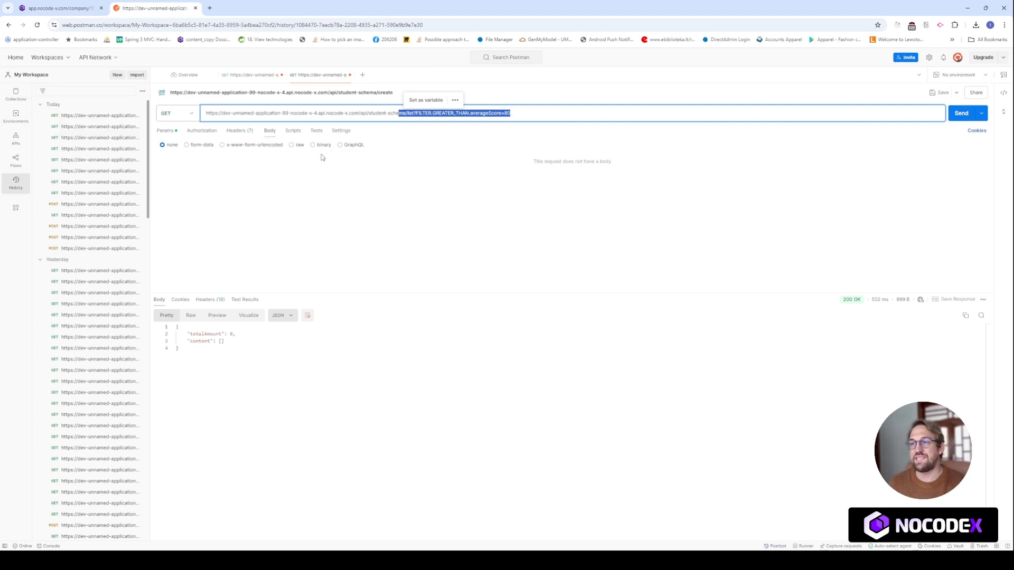
left_click(73, 4)
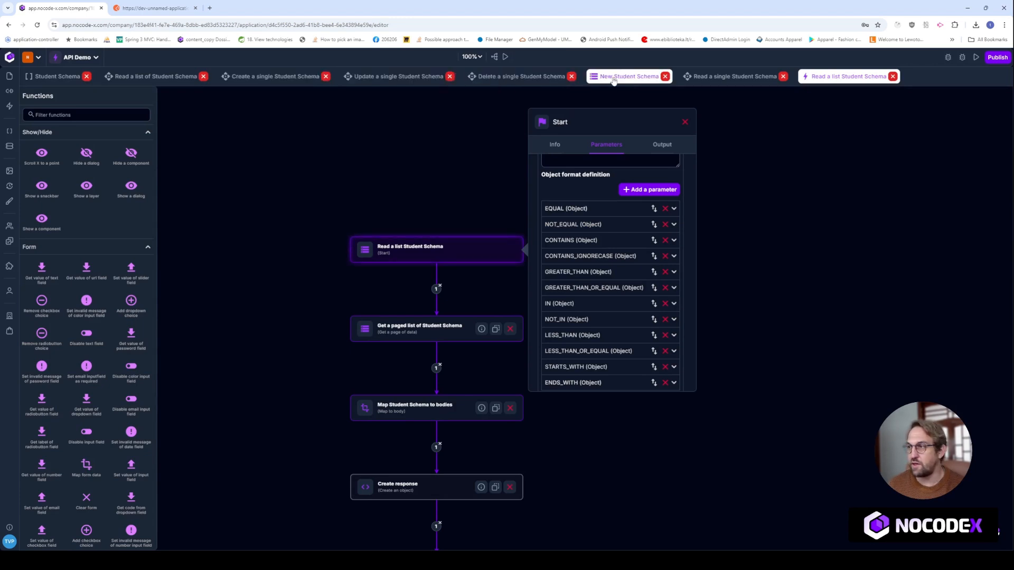
left_click(388, 80)
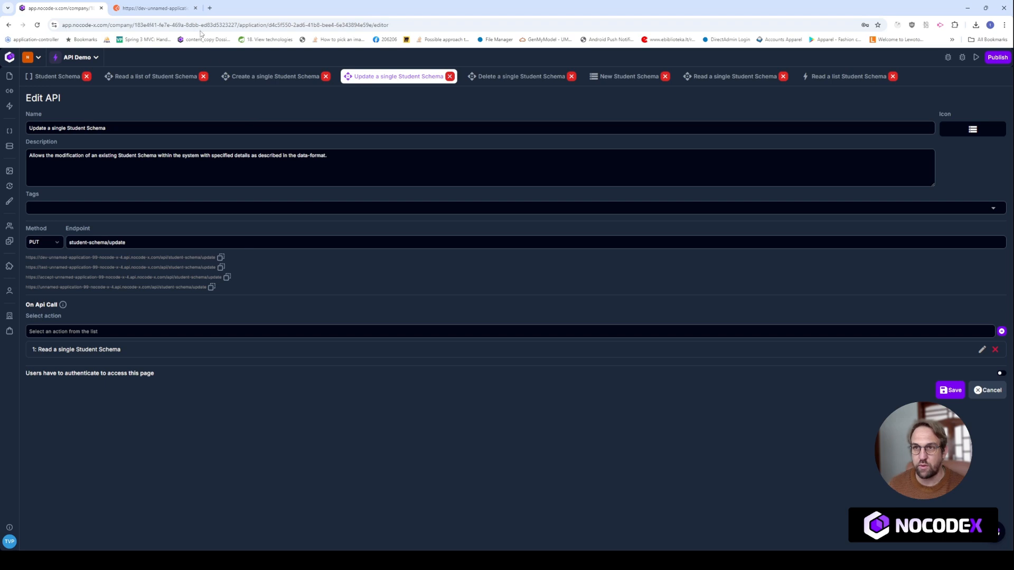
left_click(161, 4)
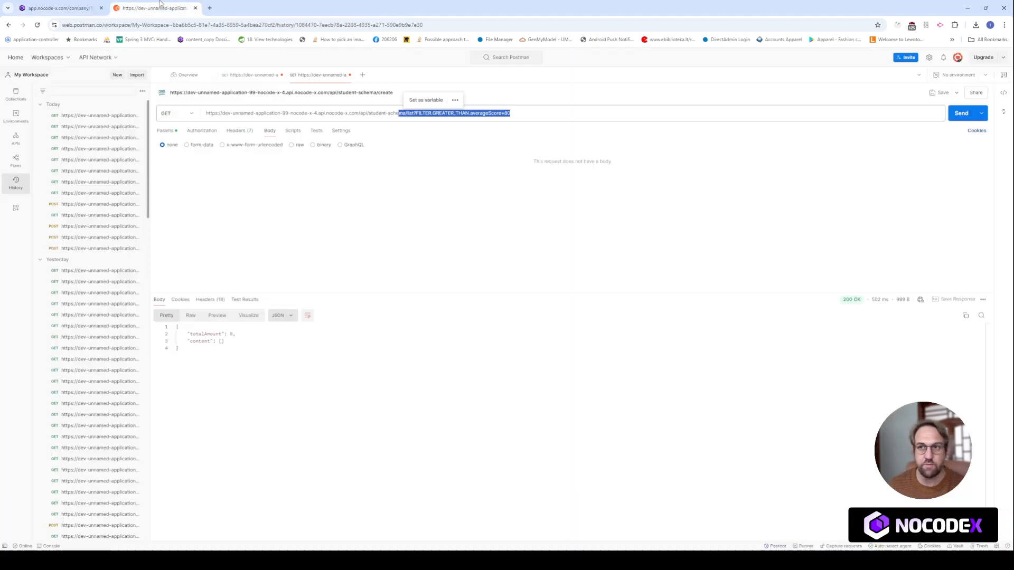
- Reopen the earlier student-schema POST request from Postman's history and show its JSON body
left_click(267, 113)
left_click(85, 237)
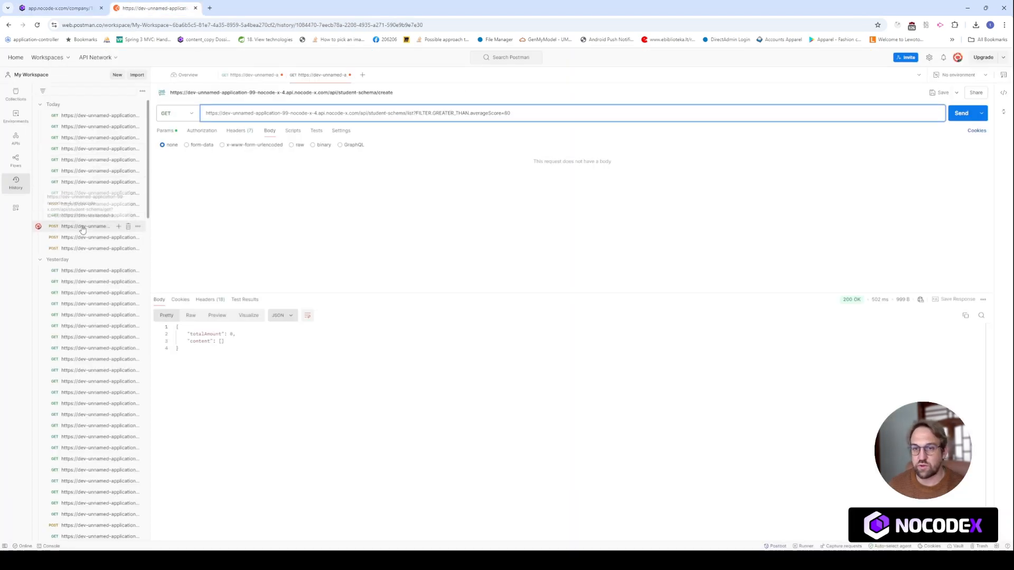
left_click(84, 238)
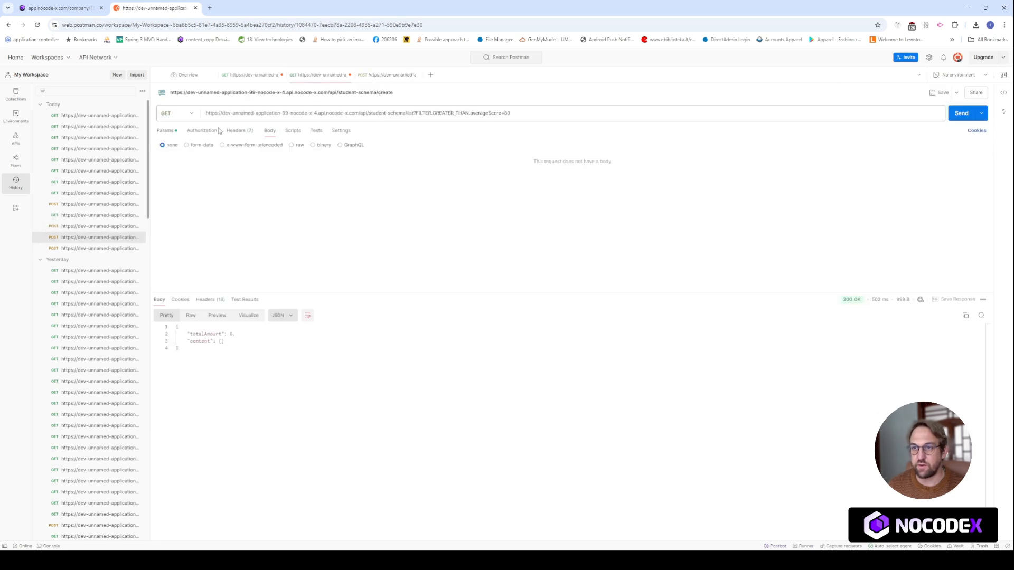
left_click(222, 113)
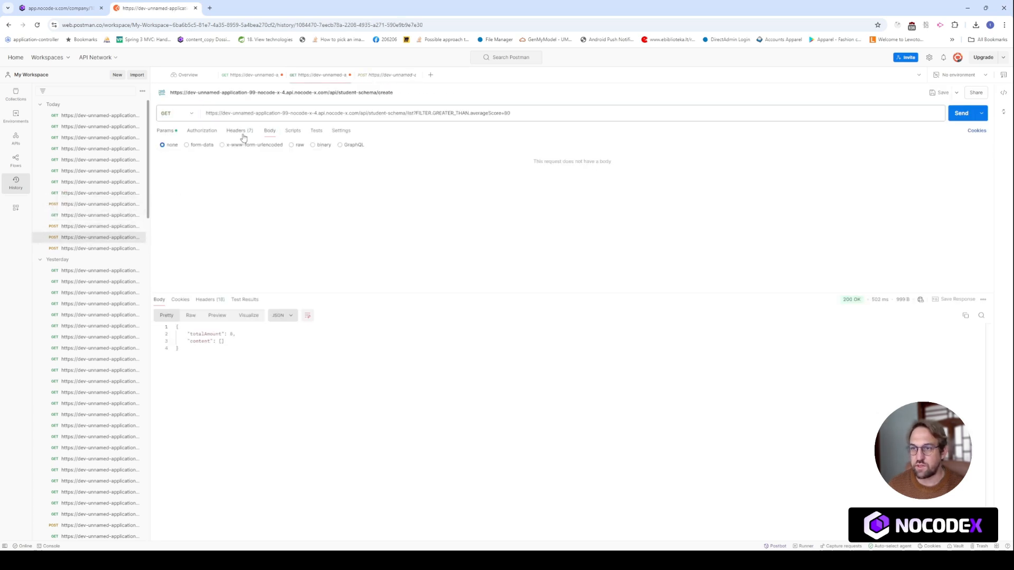
left_click(85, 238)
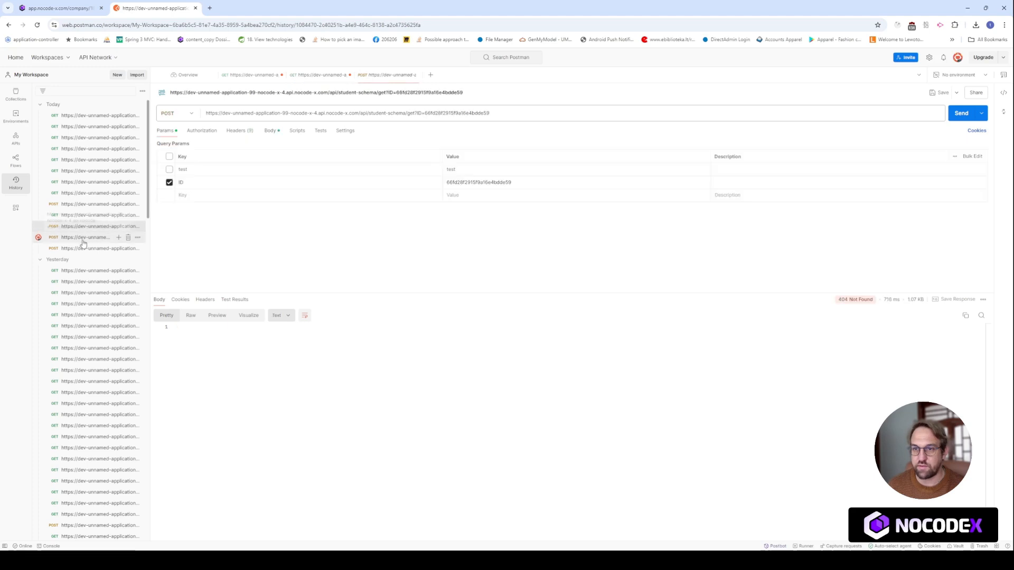
left_click(270, 130)
- Replace the request URL with the development student-schema/update endpoint and append the query parameter ?ID=
left_click(276, 111)
key("ctrl+a")
type("https://dev-unnamed-application-99-nocode-x-4.api.nocode-x.com/api/student-schema/update")
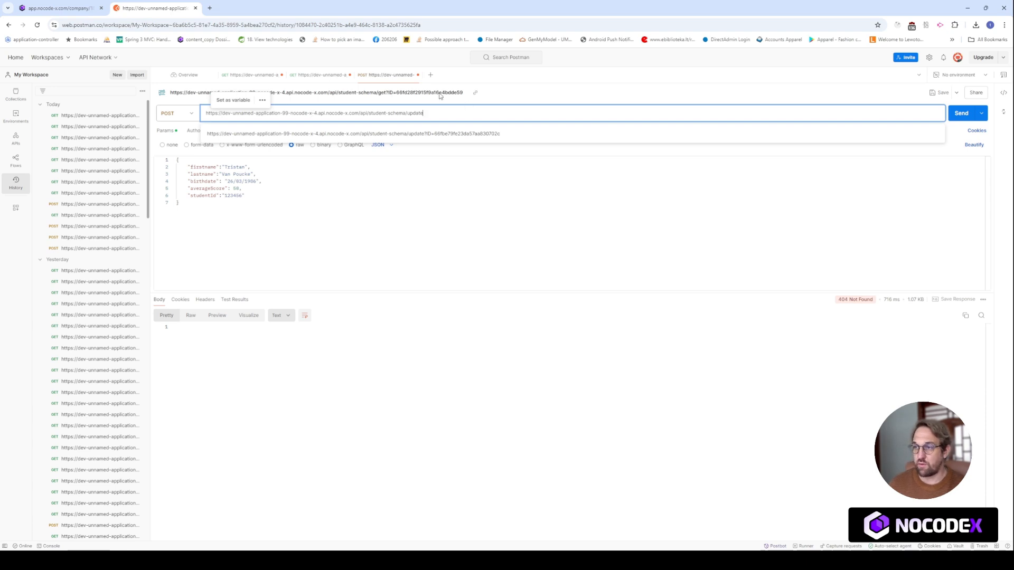
type("?ID=")
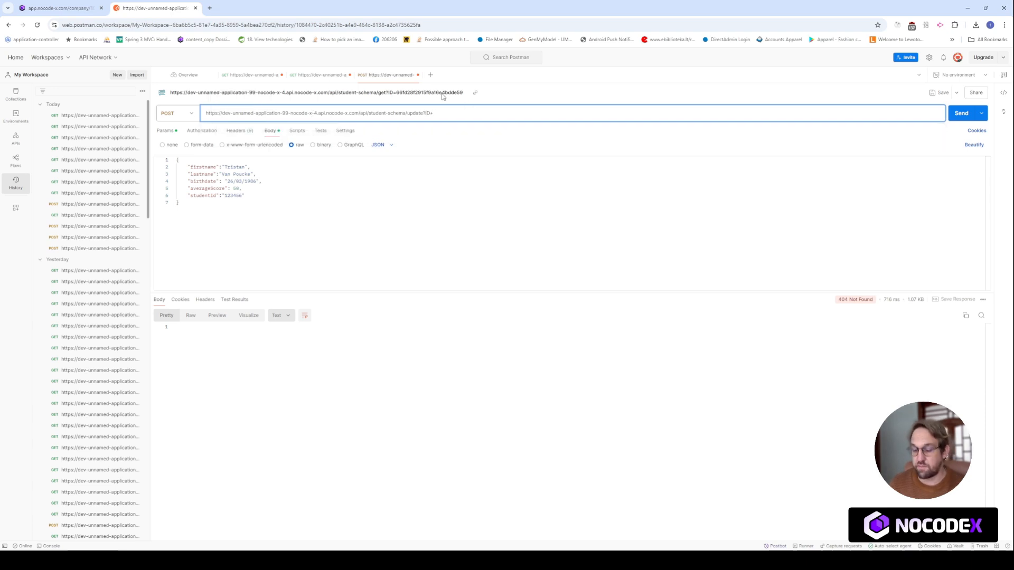
- Copy the ID of the New Student Schema record in NoCode-X and paste it into Postman as the update request's ID value
left_click(48, 9)
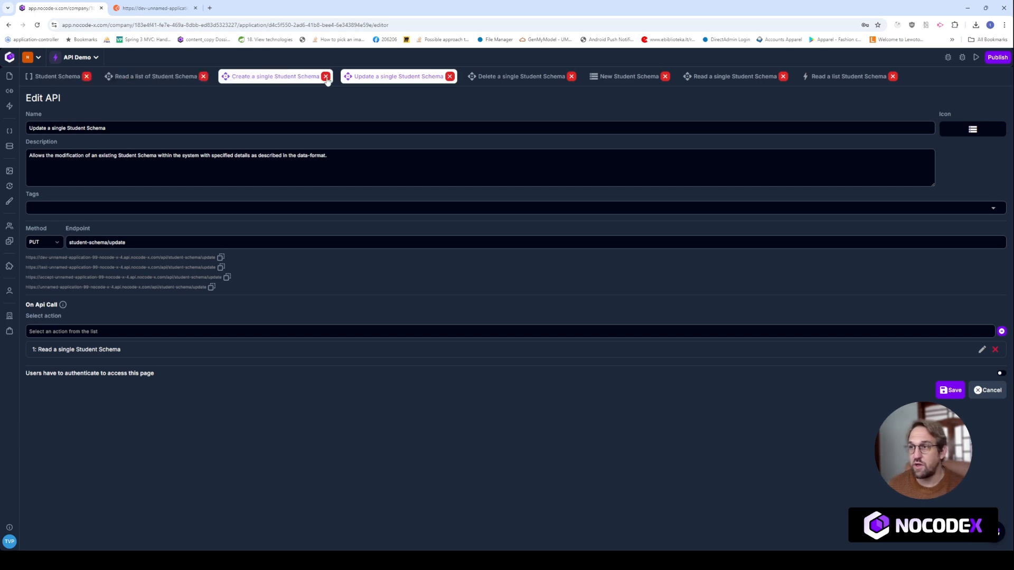
left_click(629, 79)
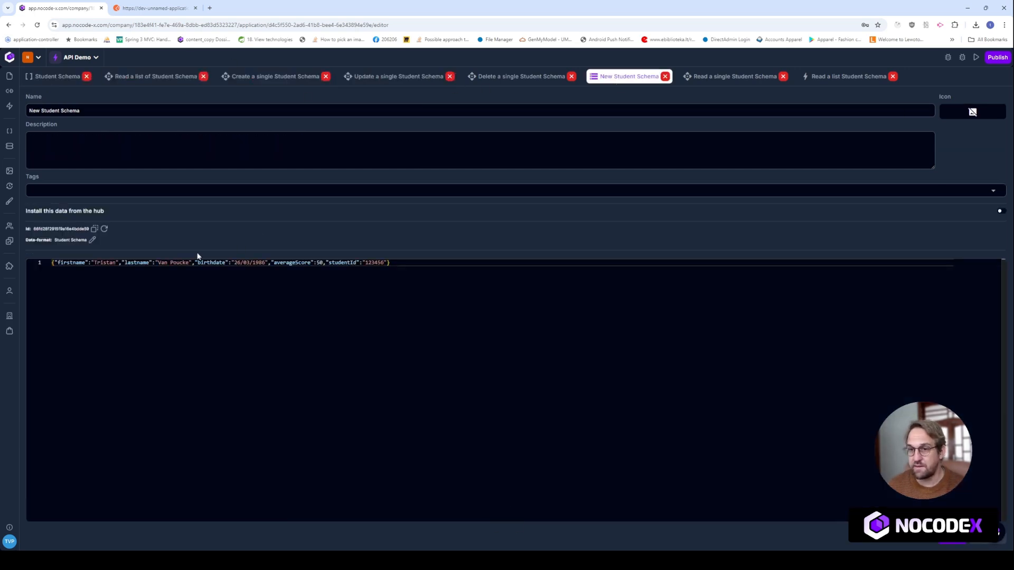
left_click(95, 229)
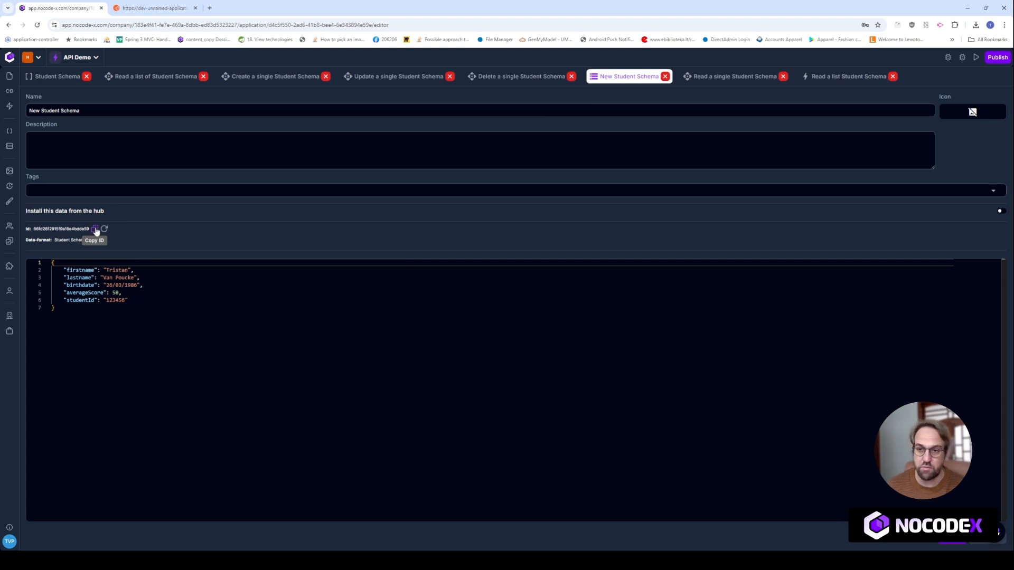
left_click(153, 8)
key("ctrl+v")
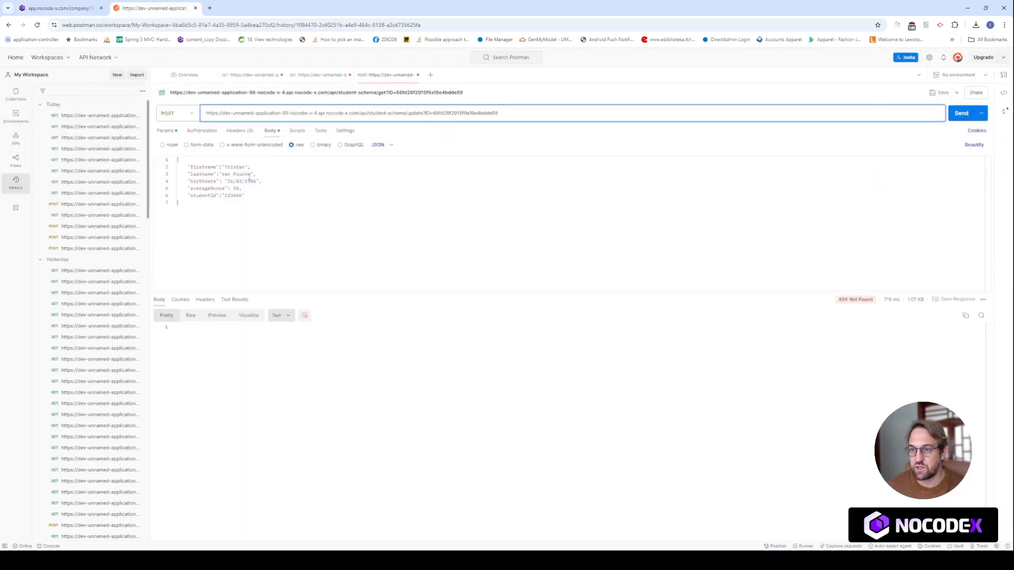
- Set averageScore to 40 in the JSON body and try sending the update request as a POST
double_click(236, 189)
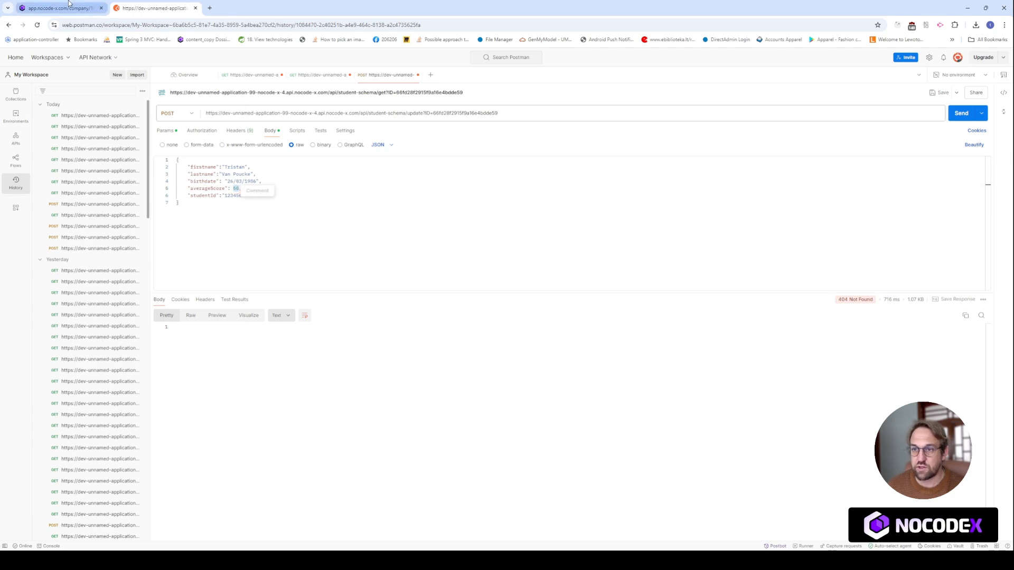
left_click(79, 8)
left_click(152, 8)
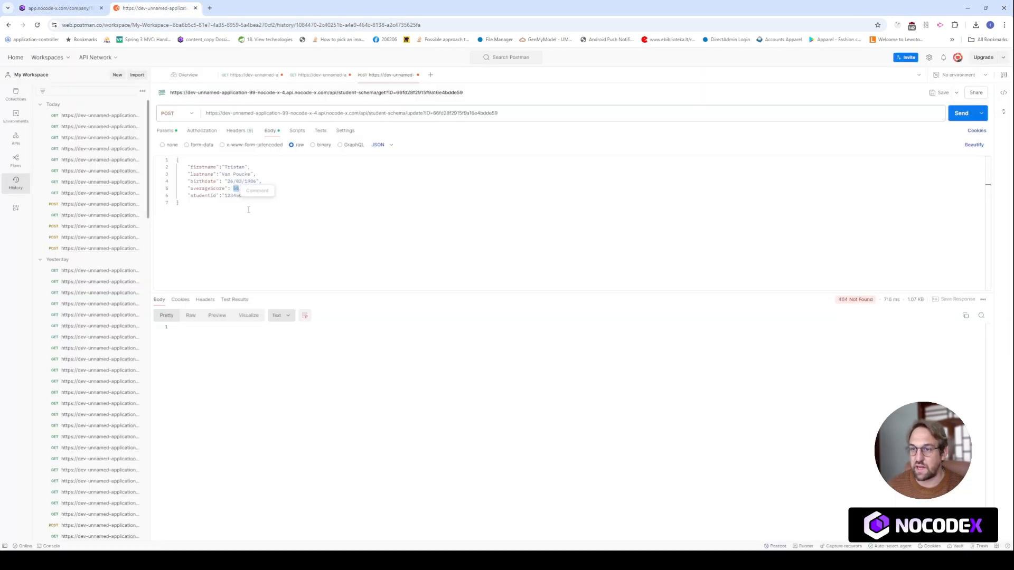
type("40")
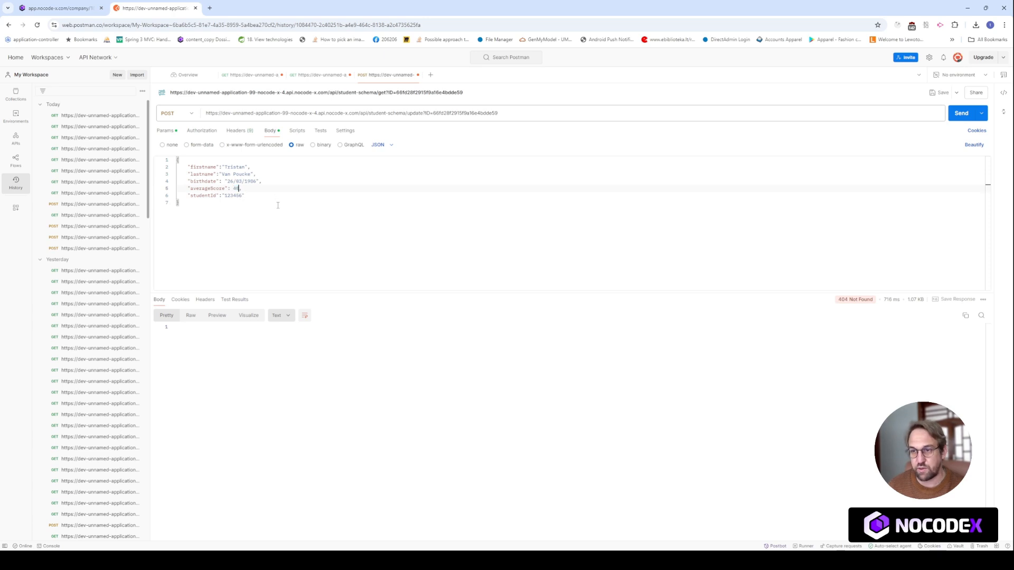
left_click(957, 114)
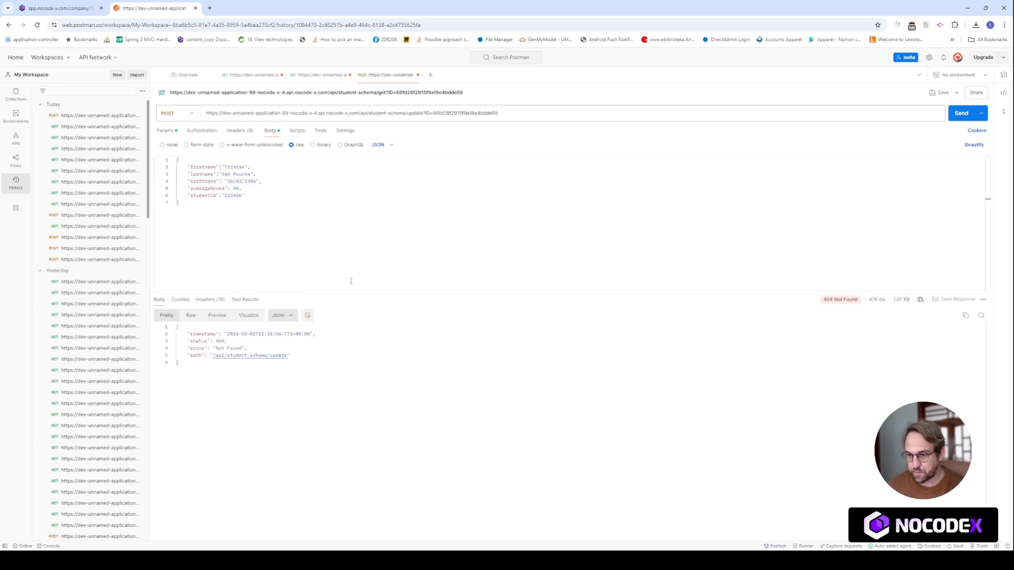
key("ctrl+a")
left_click(375, 254)
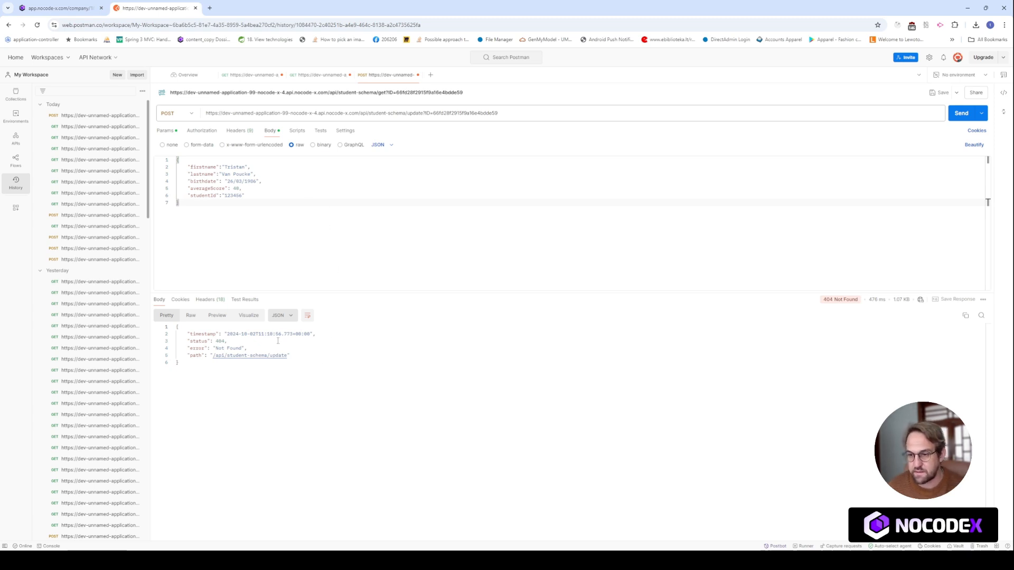
- Change the update request's method to PUT and send it again
left_click(193, 117)
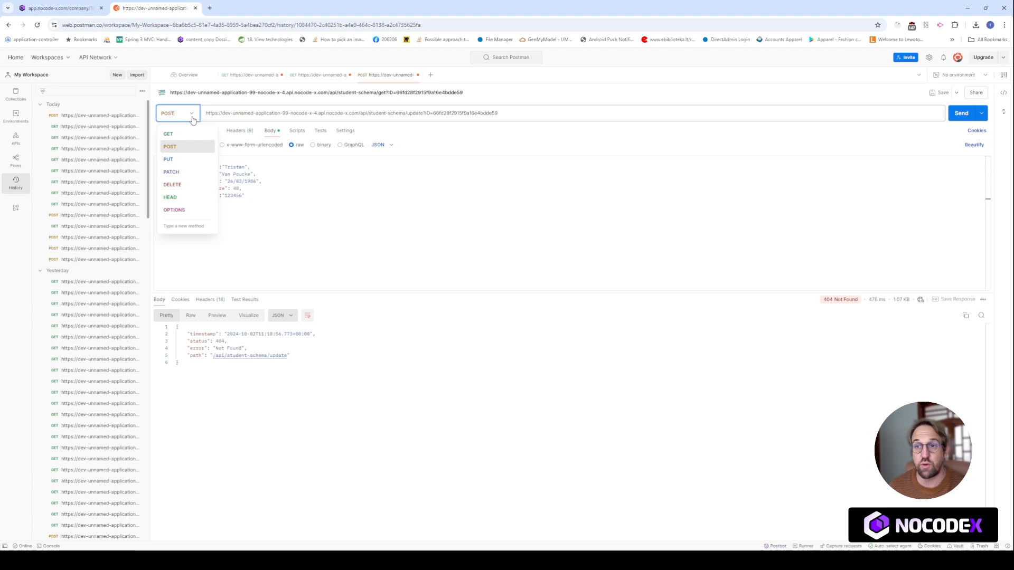
left_click(193, 160)
key("ctrl+Return")
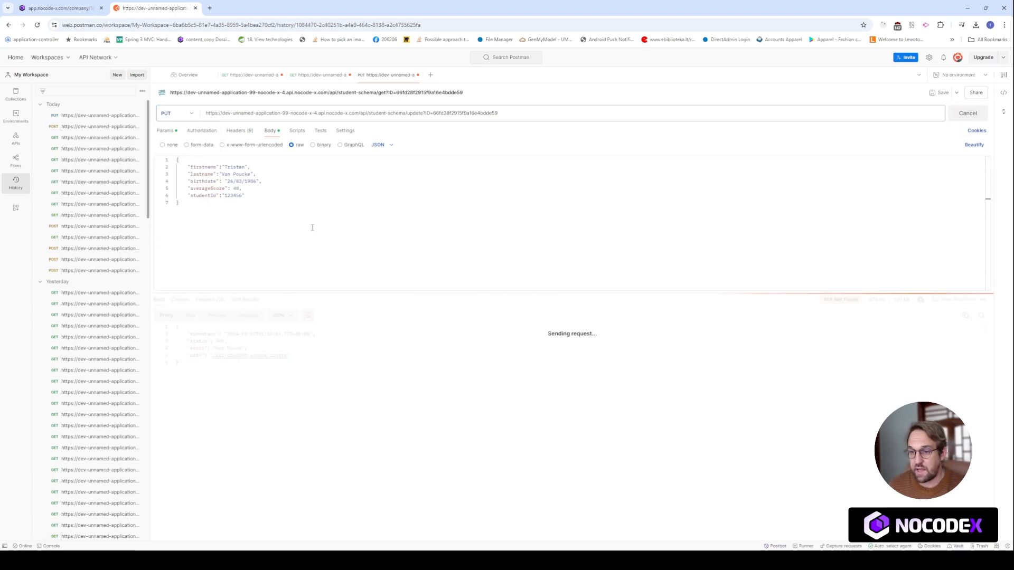
- Refresh the New Student Schema record in NoCode-X and check its averageScore line
left_click(44, 3)
left_click(105, 229)
left_click_drag(122, 293, 56, 292)
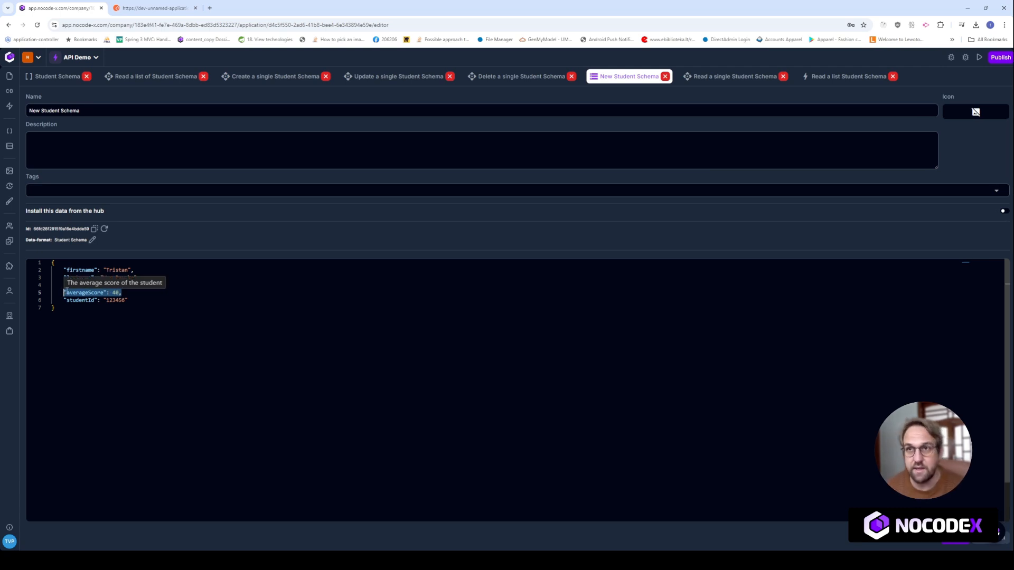
- Copy the development endpoint URL of the Delete a single Student Schema API and paste it over the Postman request's URL
left_click(155, 8)
left_click(44, 4)
left_click(523, 77)
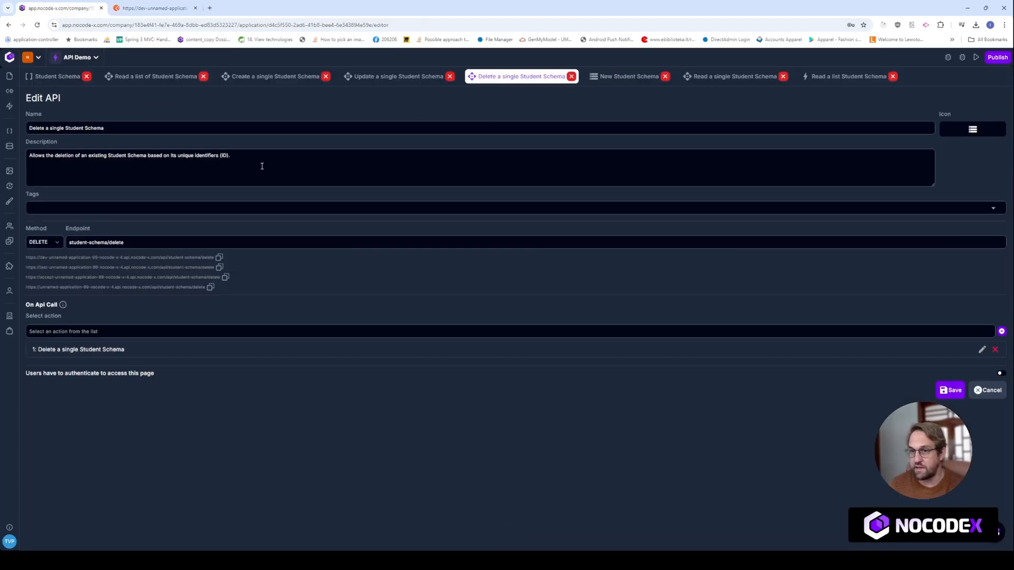
left_click(219, 257)
left_click(154, 9)
left_click(269, 117)
key("ctrl+a")
key("ctrl+v")
- Set the request method to DELETE and append ?ID= to the delete endpoint URL
left_click(180, 113)
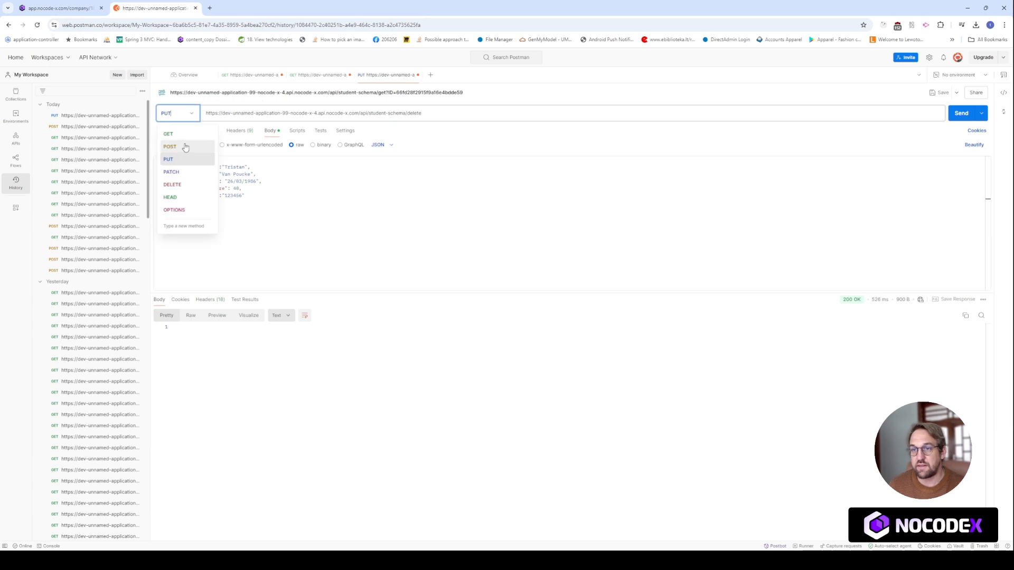
left_click(182, 184)
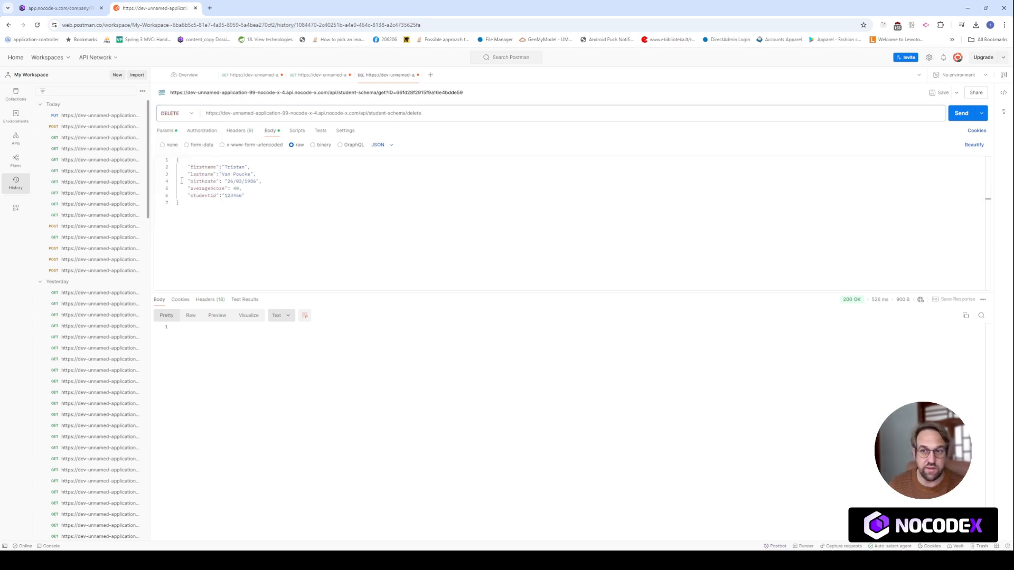
left_click(459, 114)
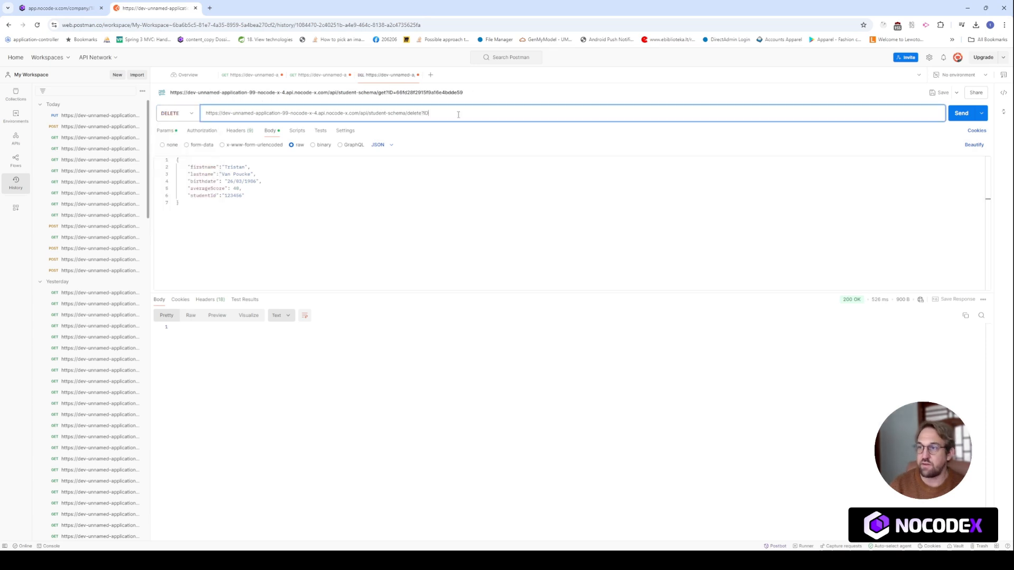
key("BackSpace")
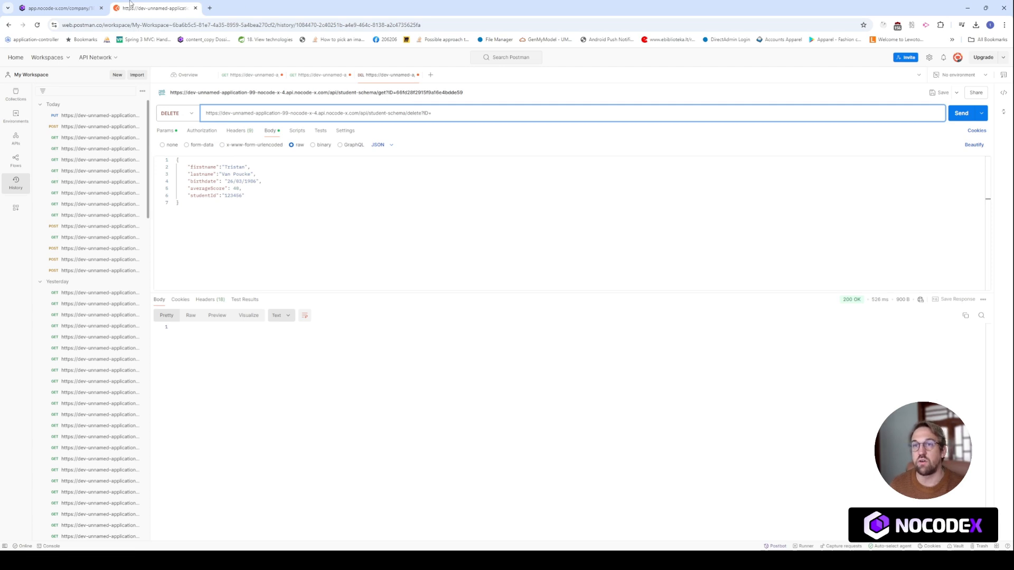
- Copy the New Student Schema record's ID from NoCode-X and paste it into Postman as the delete request's ID value
left_click(58, 8)
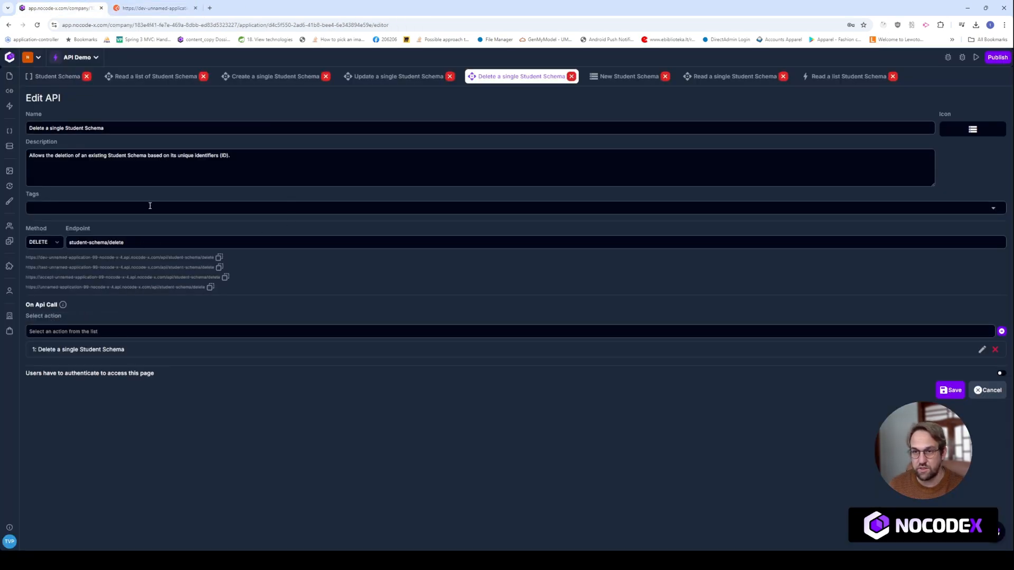
left_click(613, 78)
left_click(94, 228)
left_click(154, 8)
key("ctrl+v")
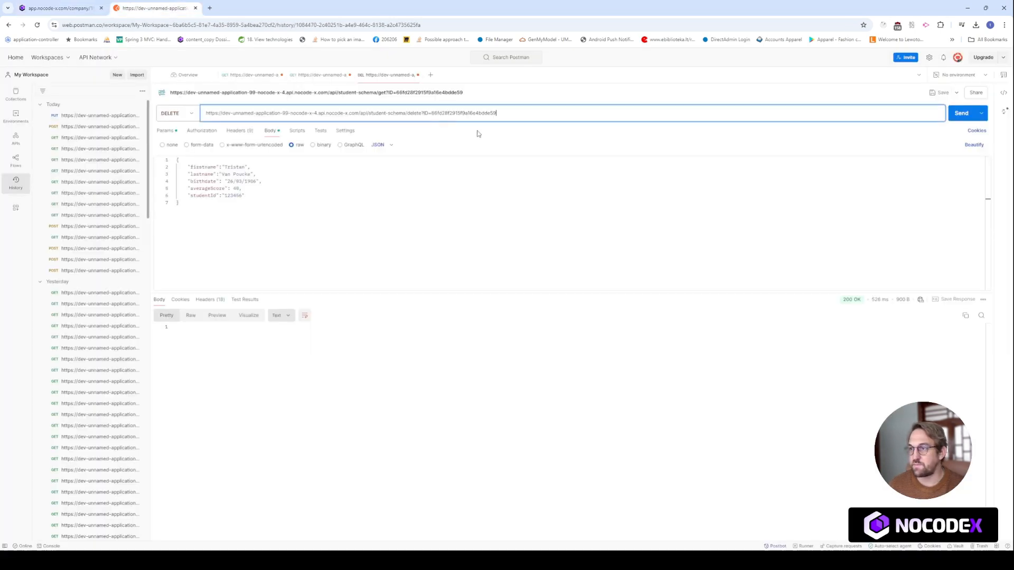
- Set the delete request's body to none and send the request
left_click(167, 146)
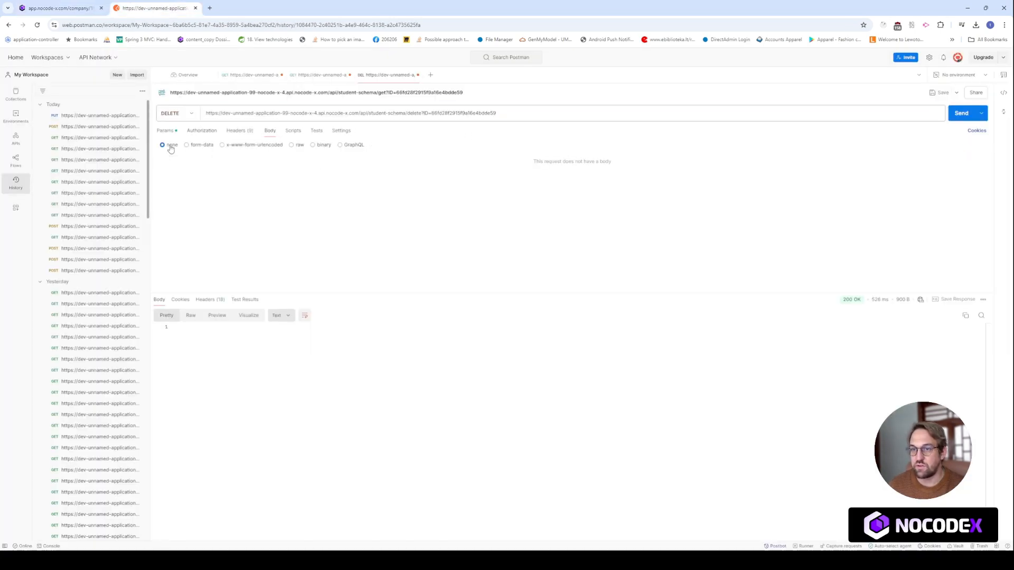
left_click(956, 115)
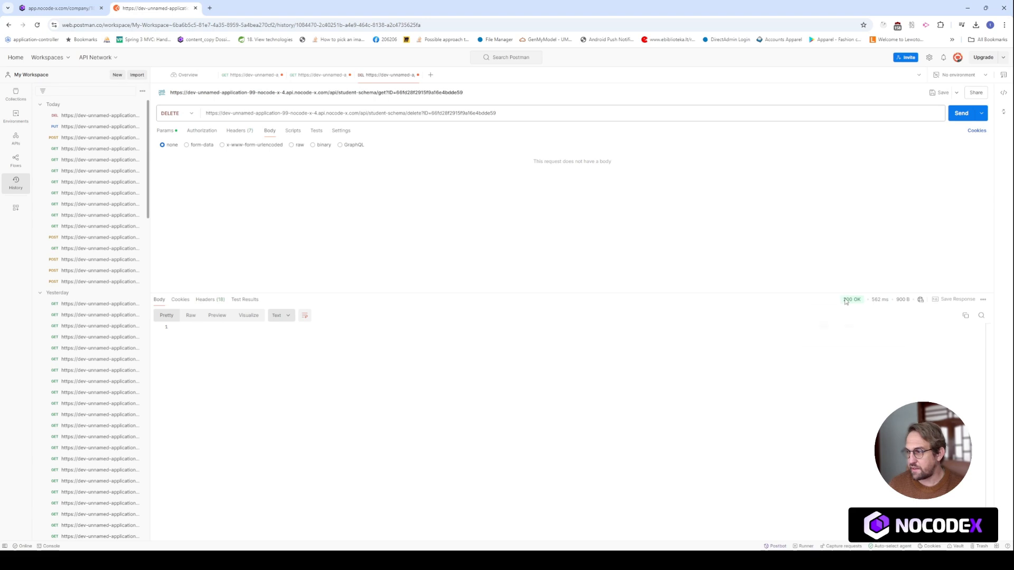
- Switch to NoCode-X and open the Data overview to check which student records remain
left_click(49, 5)
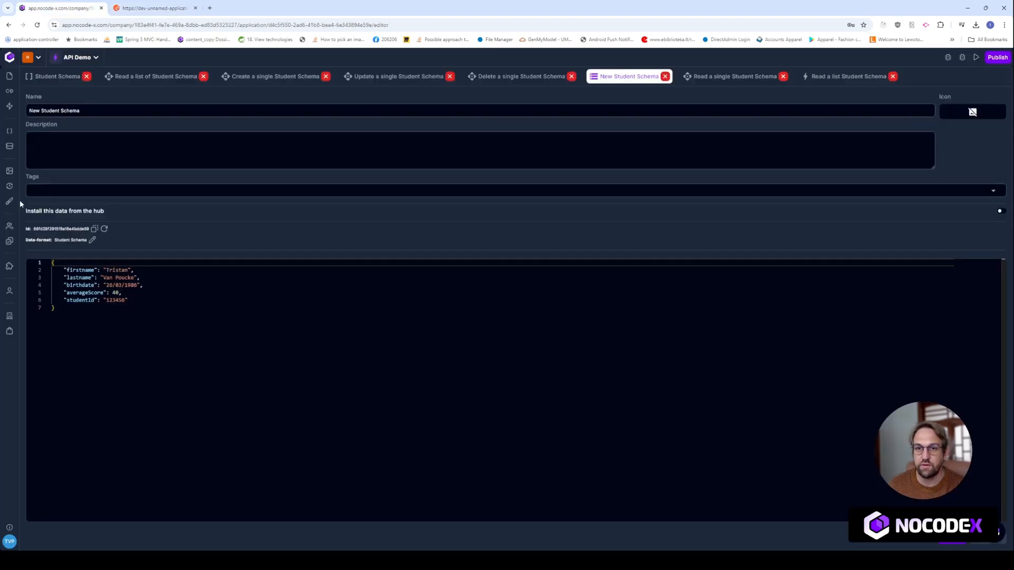
left_click(8, 145)
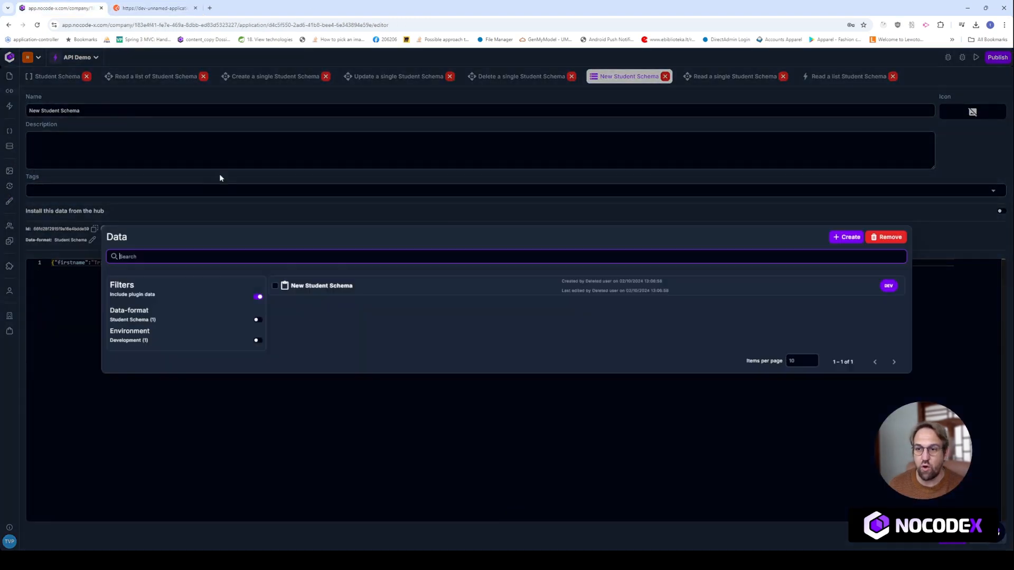
- Open the remaining New Student Schema record from the Data overview, view its contents and copy the record's ID
left_click(341, 290)
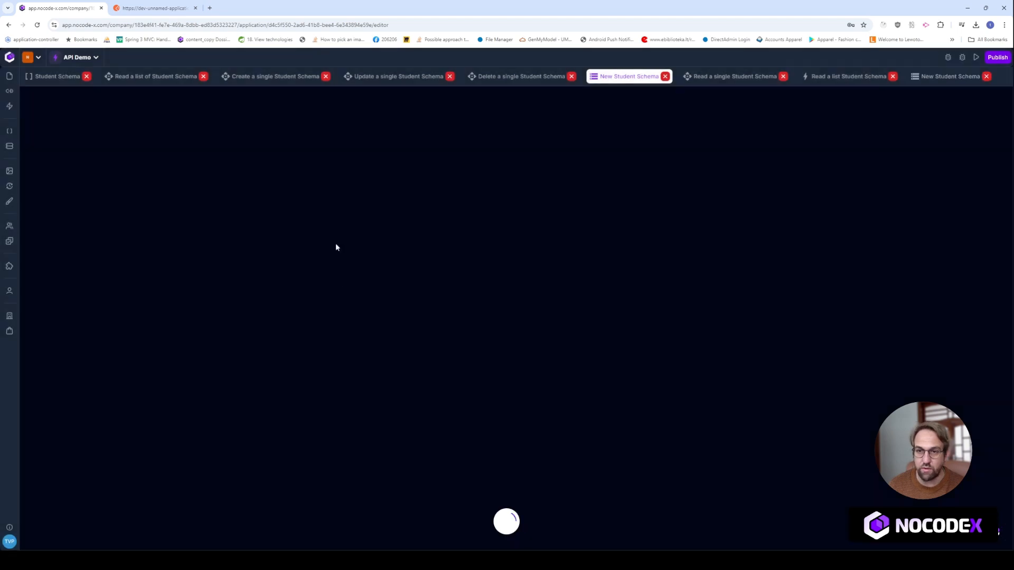
key("ctrl+a")
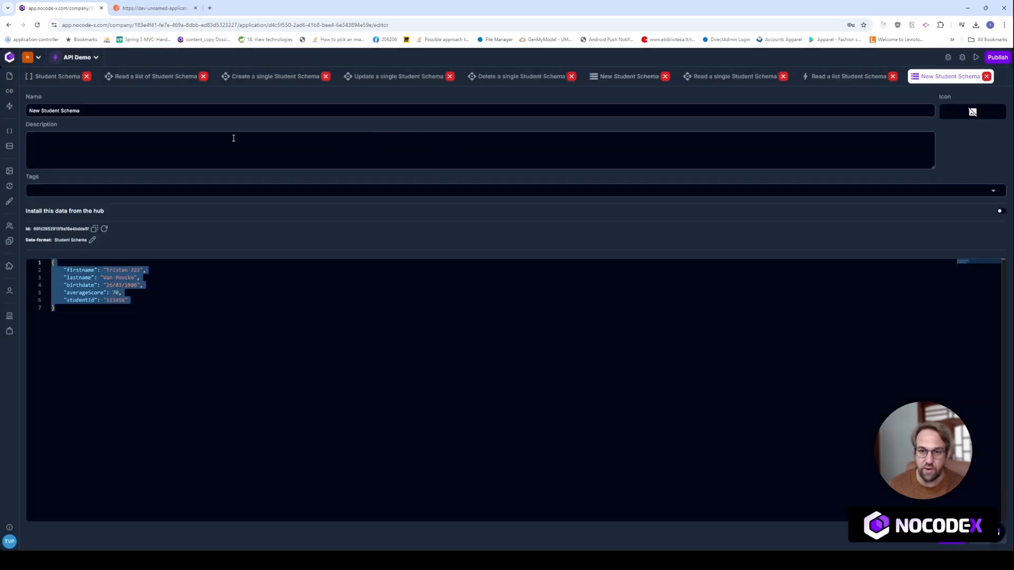
left_click(163, 358)
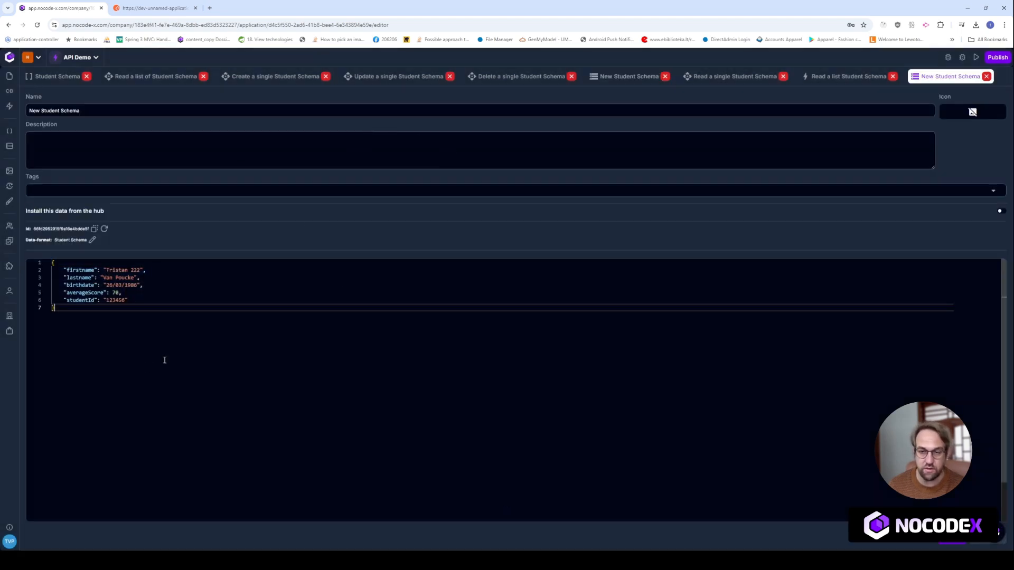
left_click(96, 231)
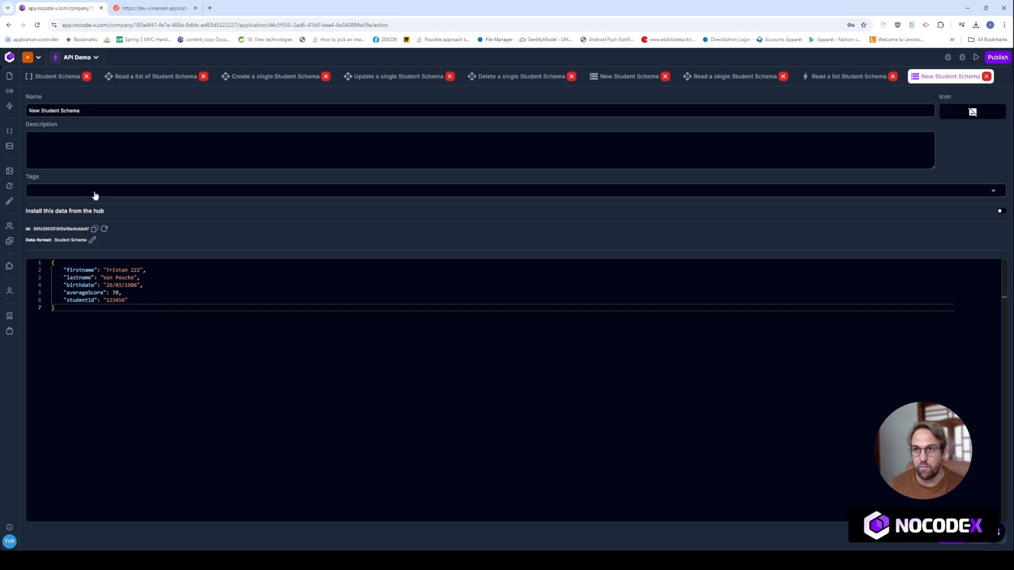
- Switch to Postman, replace the delete URL's ID value with the copied record ID and send the DELETE request
left_click(154, 9)
double_click(466, 113)
key("ctrl+v")
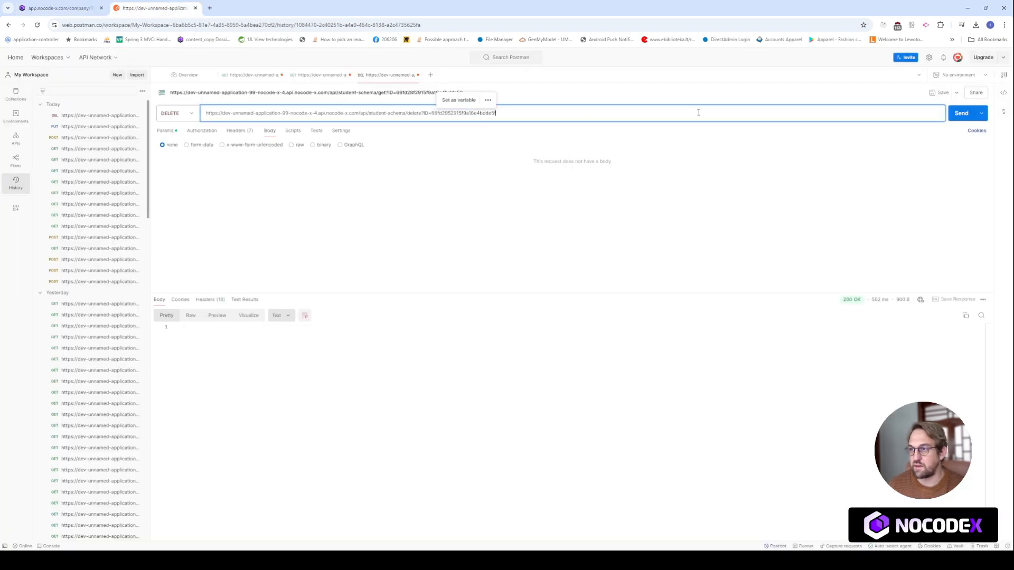
left_click(961, 113)
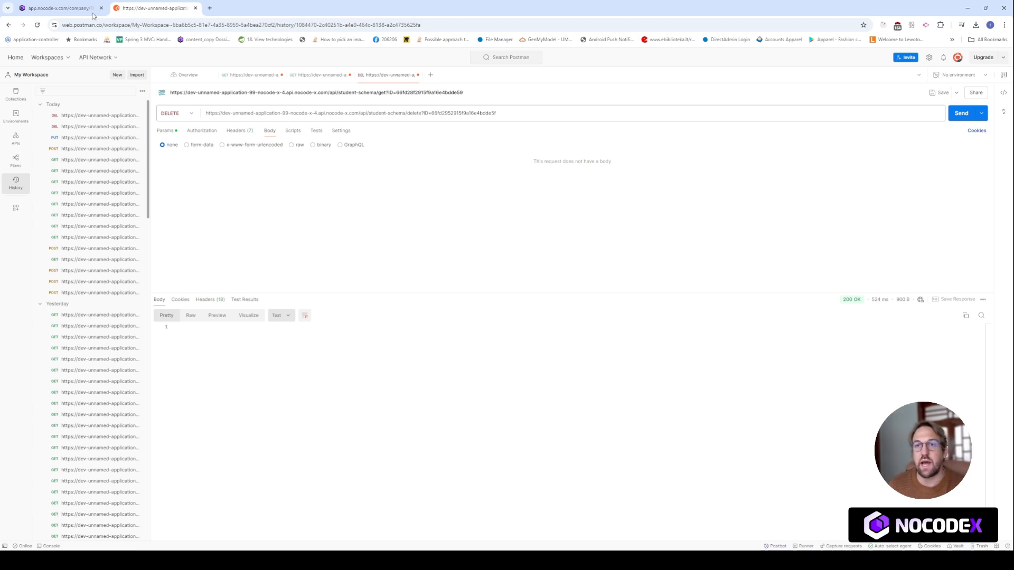
- Return to NoCode-X, check the Data overview for any student records left after the second deletion, and close the overview
left_click(59, 8)
left_click(9, 147)
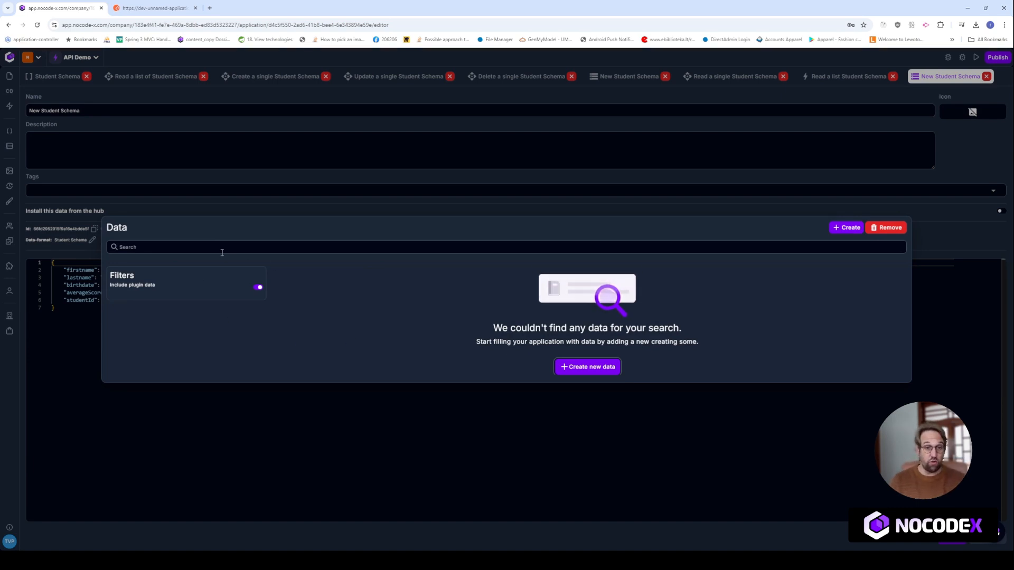
left_click(147, 76)
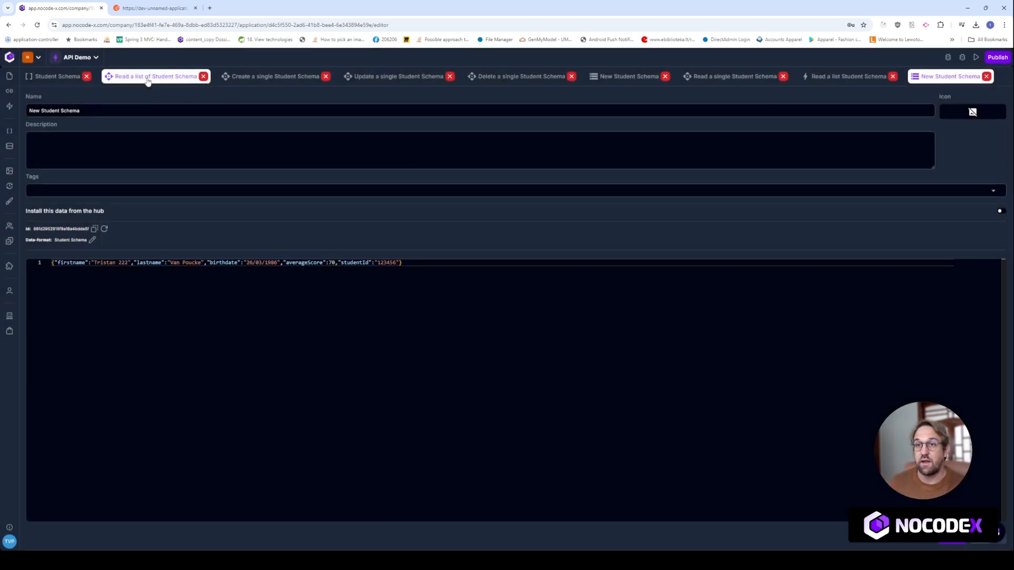